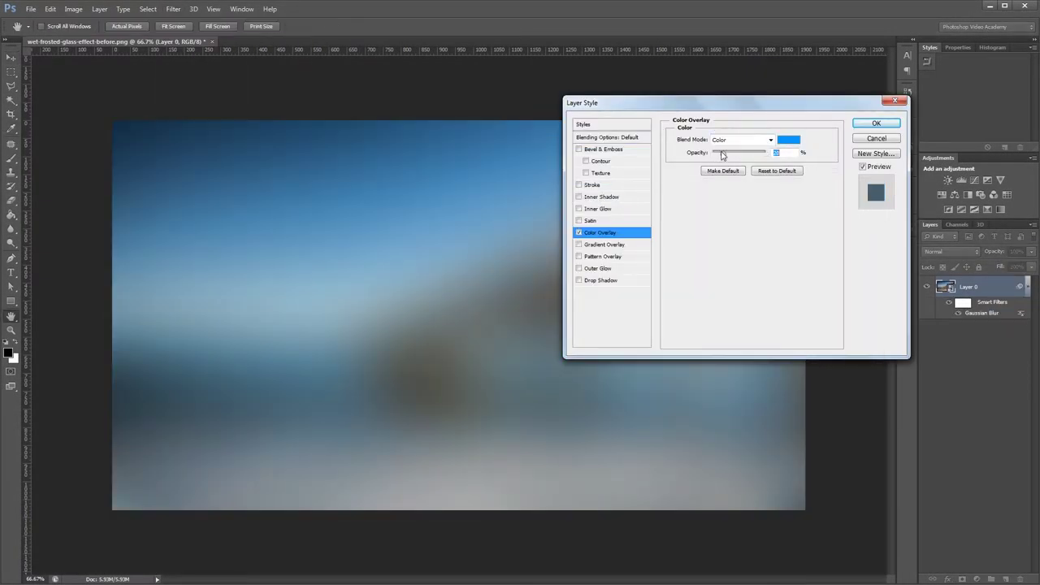
- Discard the finished frosted-glass example and return to the original pier photo as a single Background layer
left_click(602, 256)
left_click(747, 177)
left_click(790, 204)
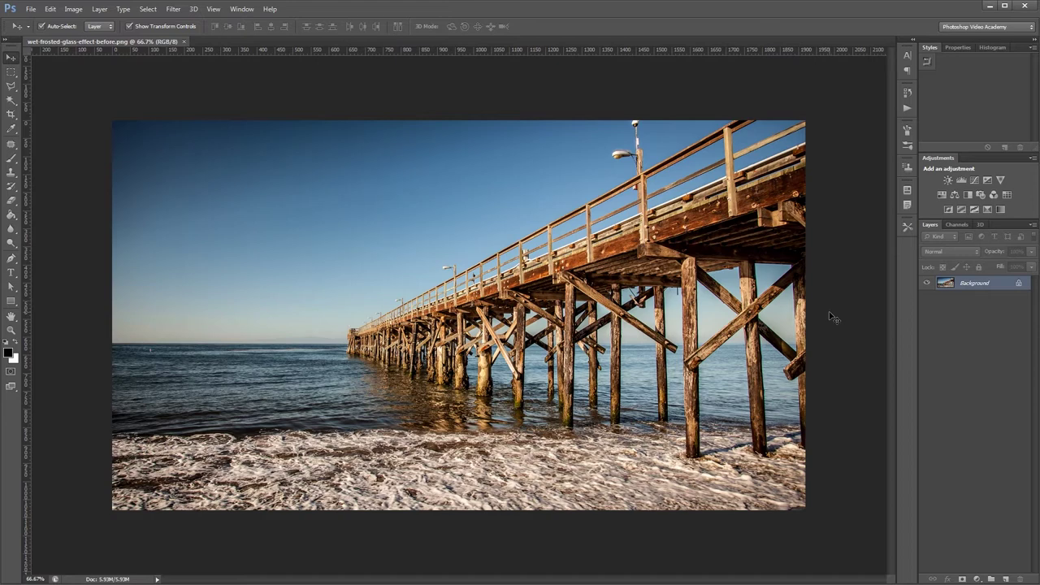
- Convert the Background to a smart object and blur it with a 75-pixel Gaussian Blur smart filter
right_click(990, 286)
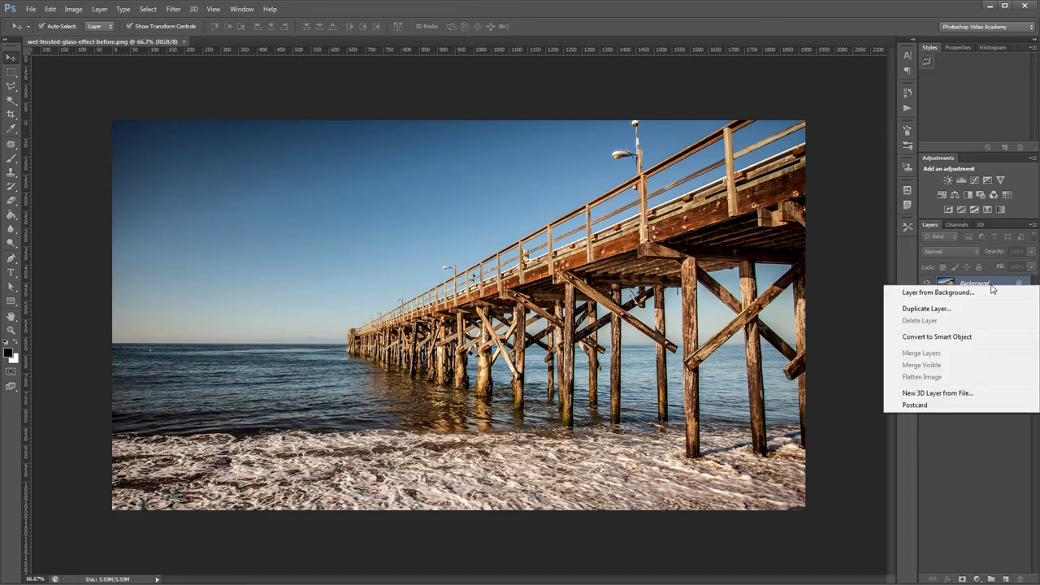
left_click(969, 337)
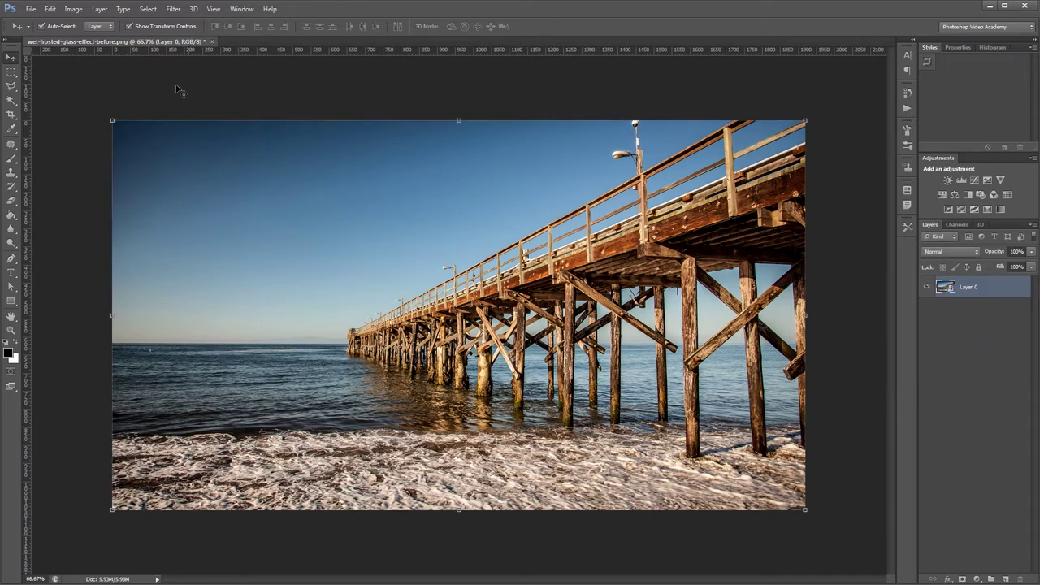
left_click(173, 9)
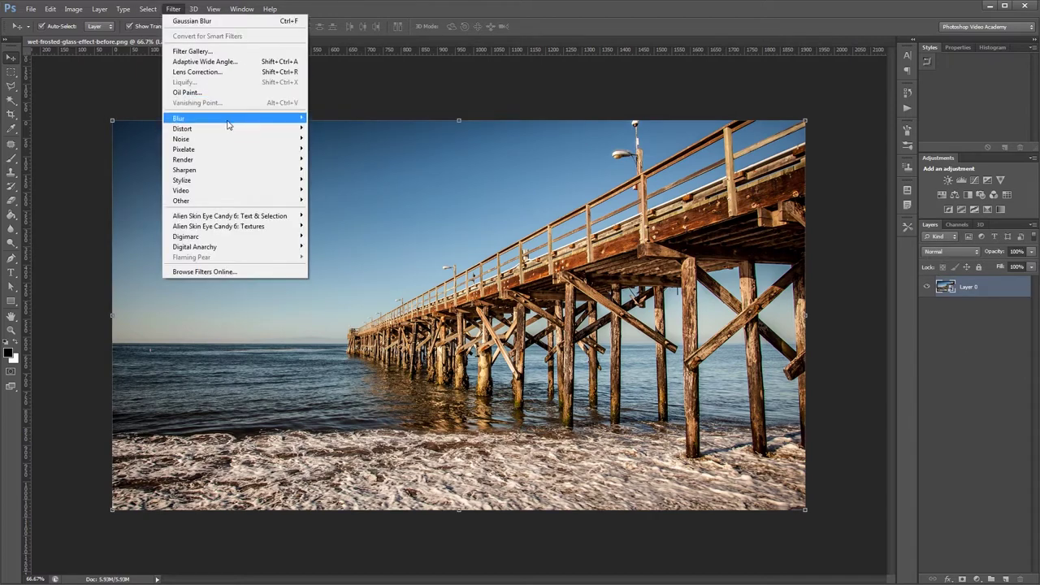
mouse_move(230, 120)
left_click(350, 194)
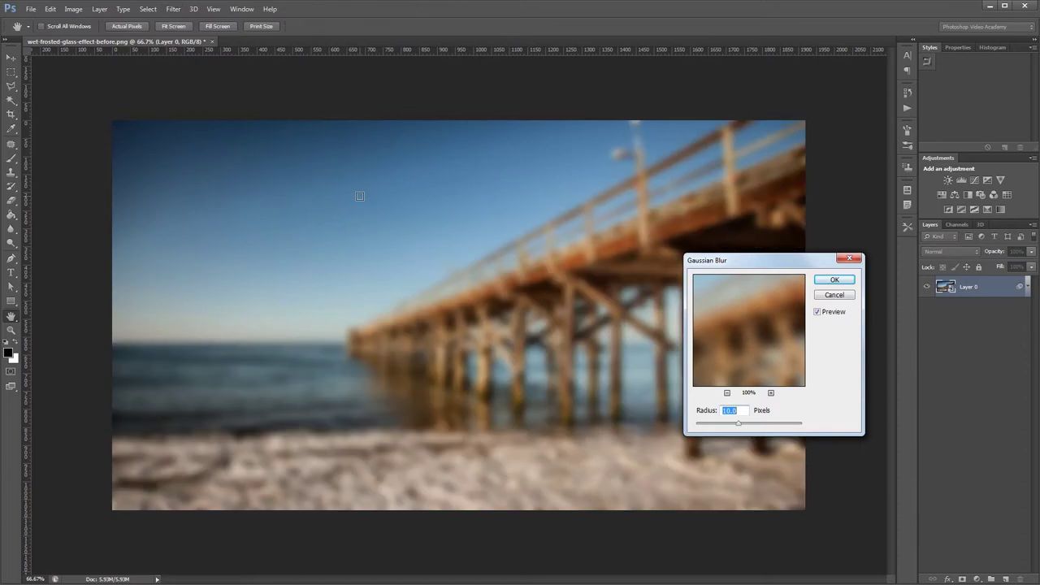
type("75")
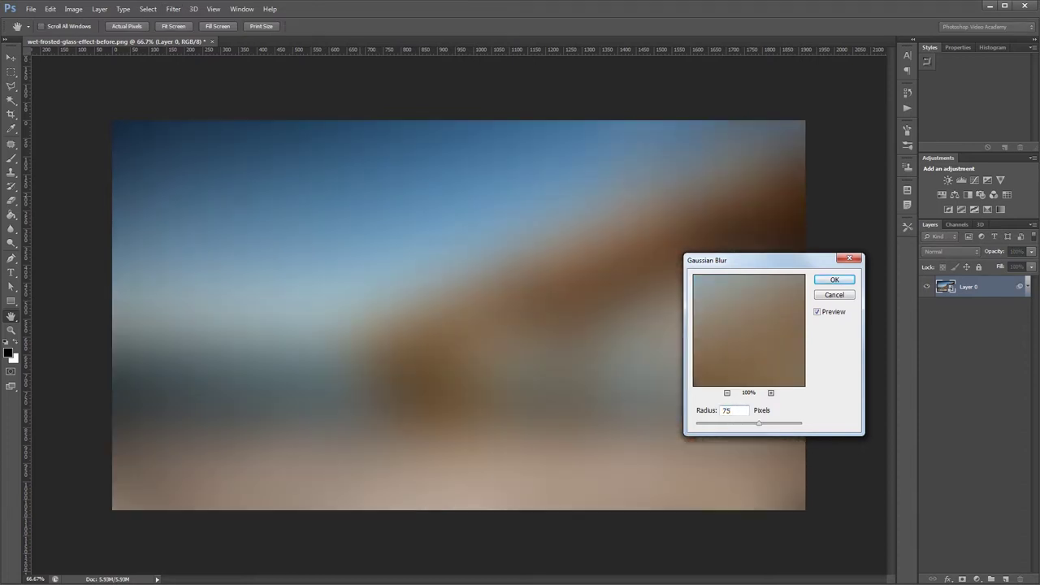
key("Return")
key("v")
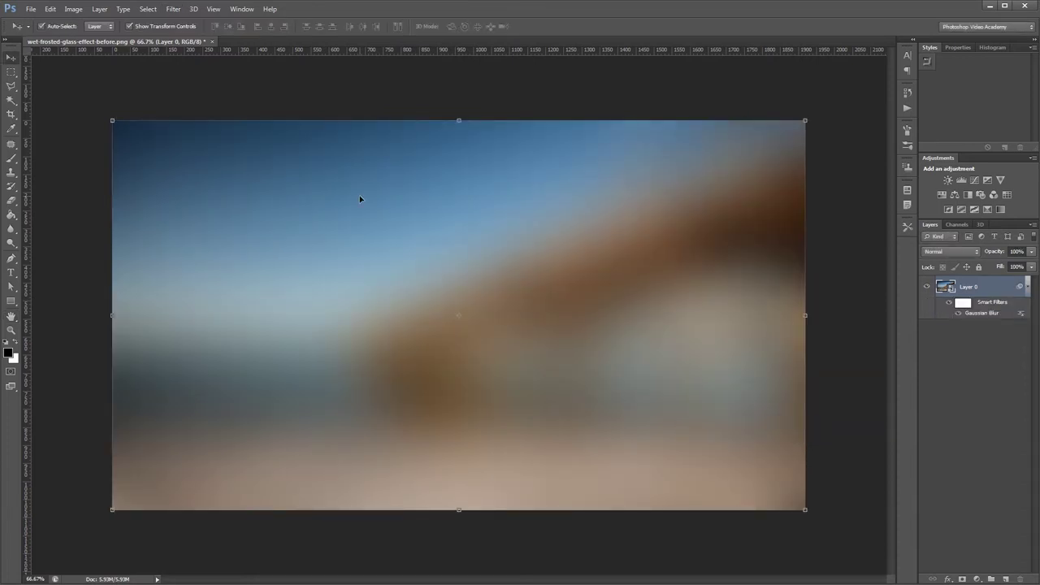
double_click(991, 289)
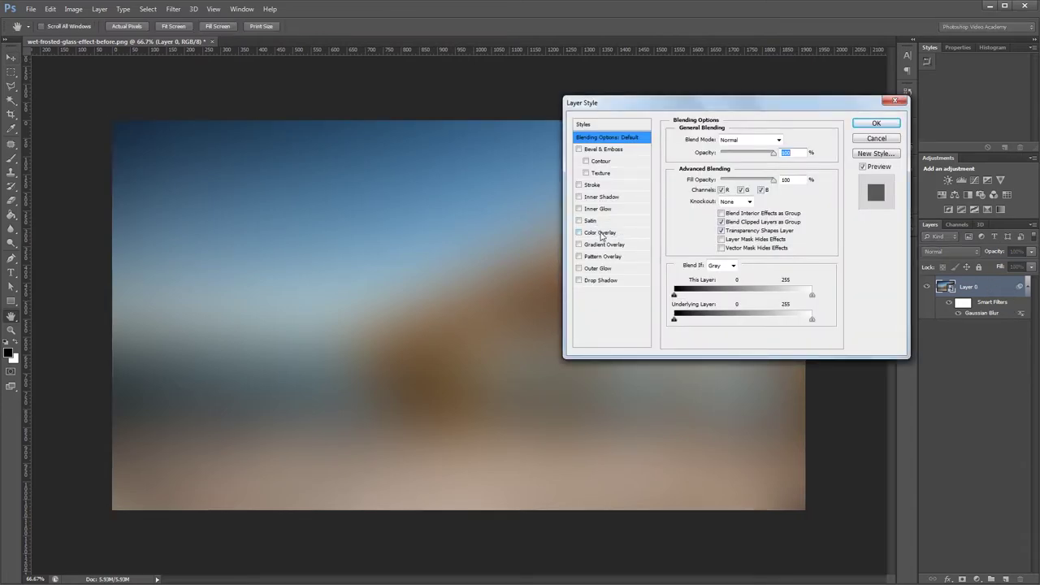
- Give Layer 0 a #0095ff Color Overlay in Color blend mode at low opacity
left_click(600, 233)
left_click(788, 140)
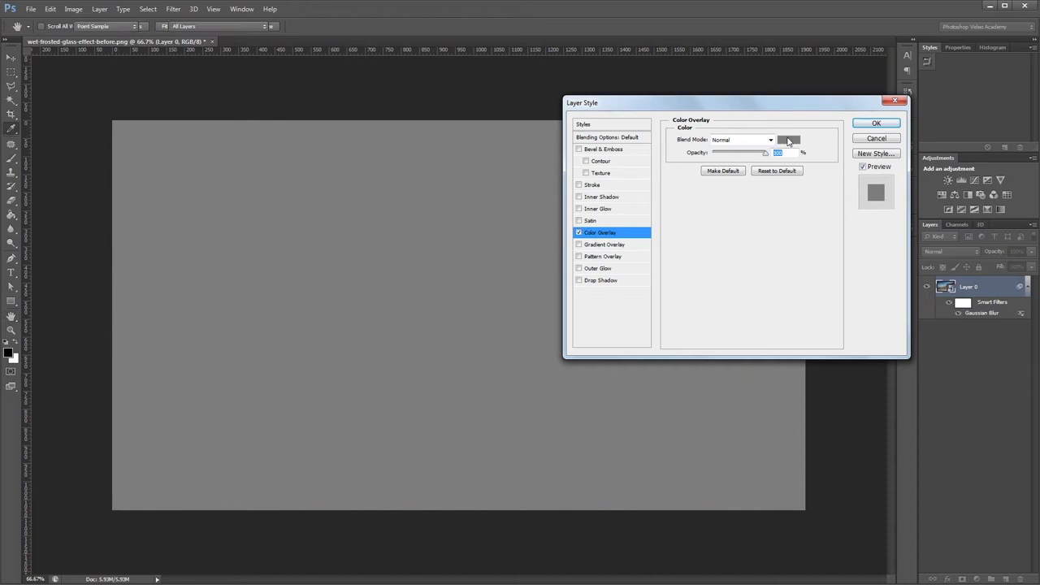
left_click_drag(790, 366, 741, 369)
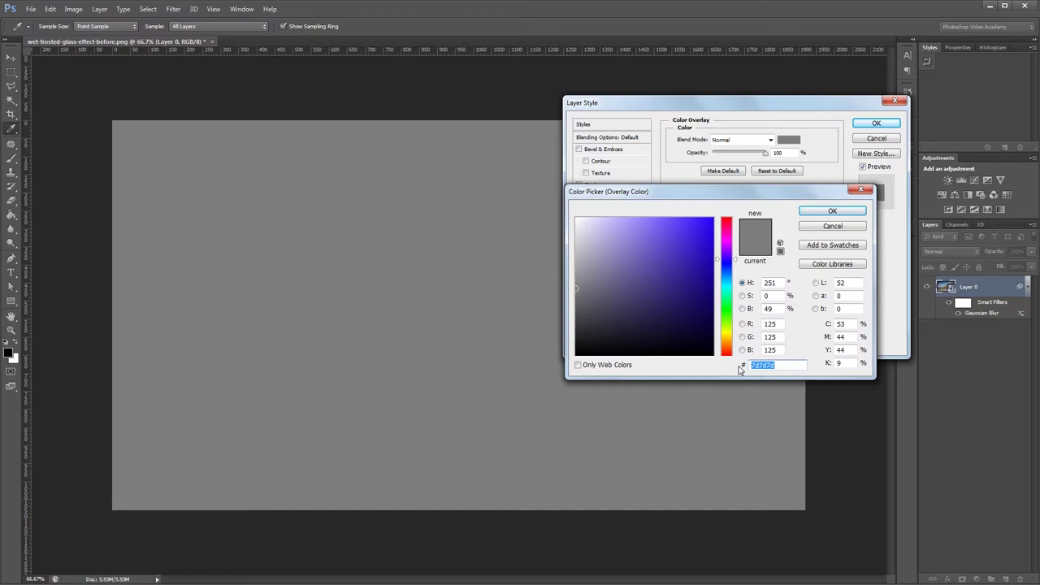
type("0")
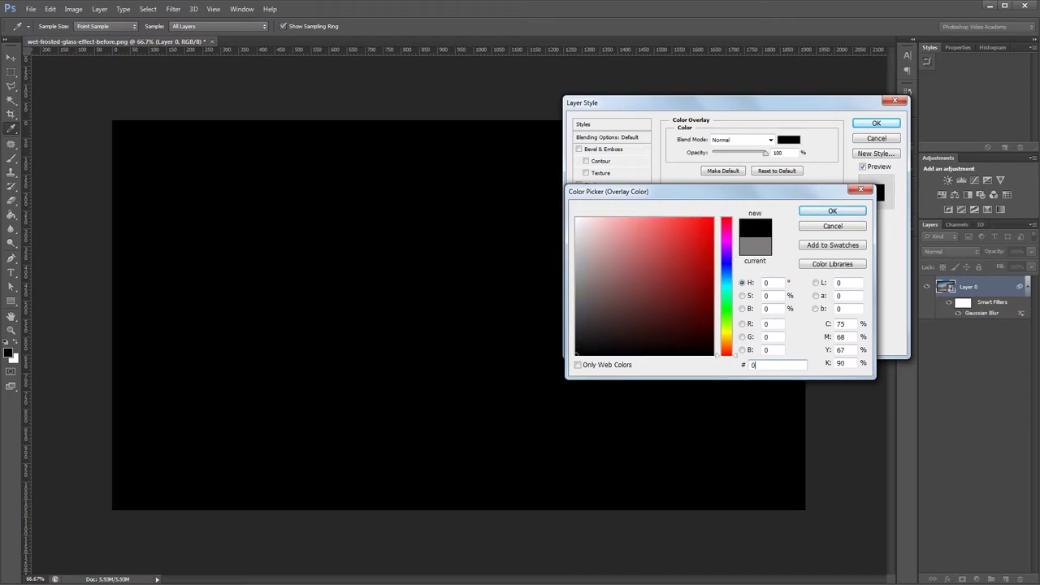
type("0095fff")
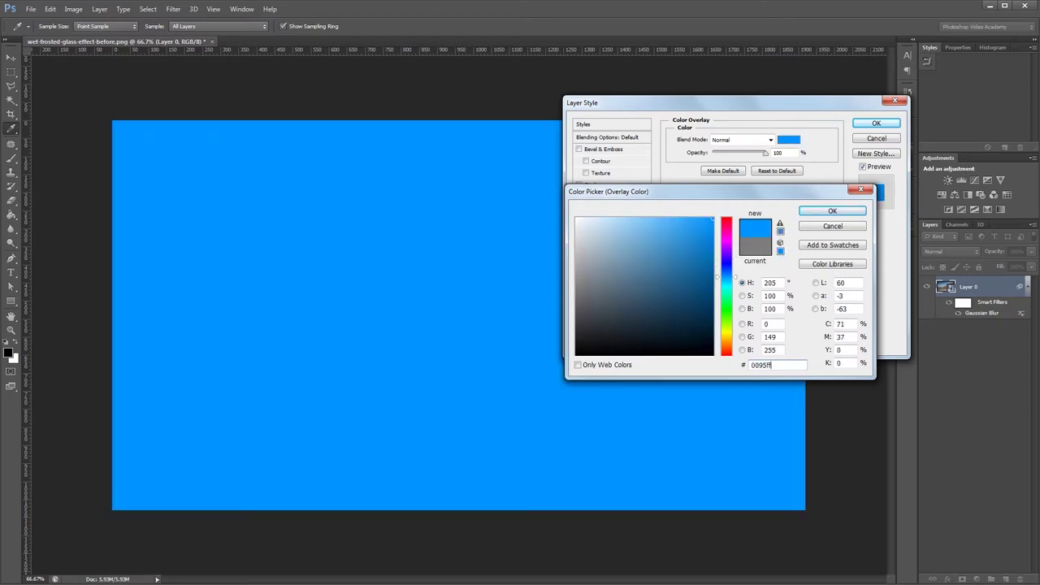
key("Return")
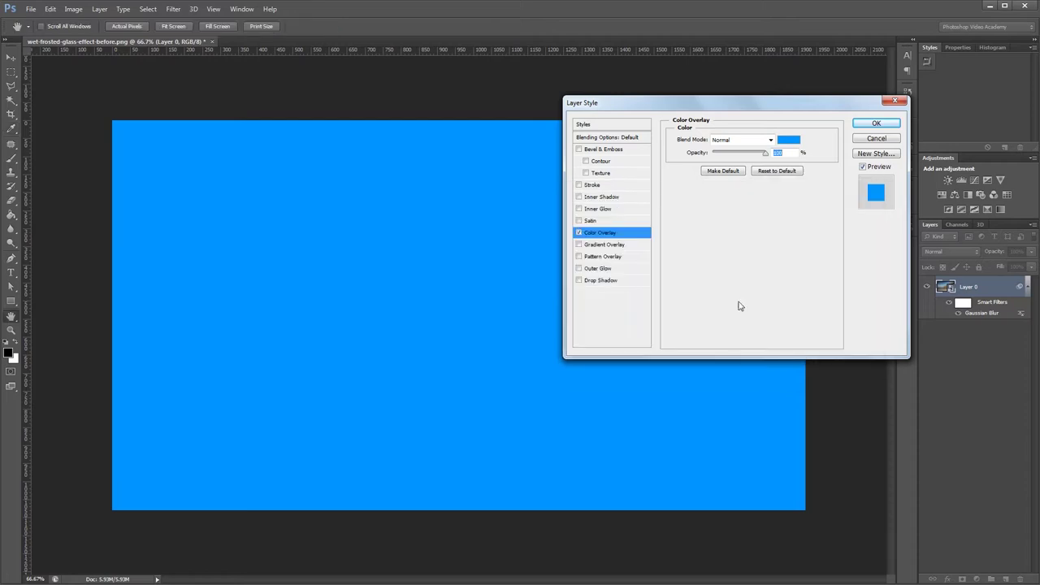
left_click(741, 140)
left_click(720, 411)
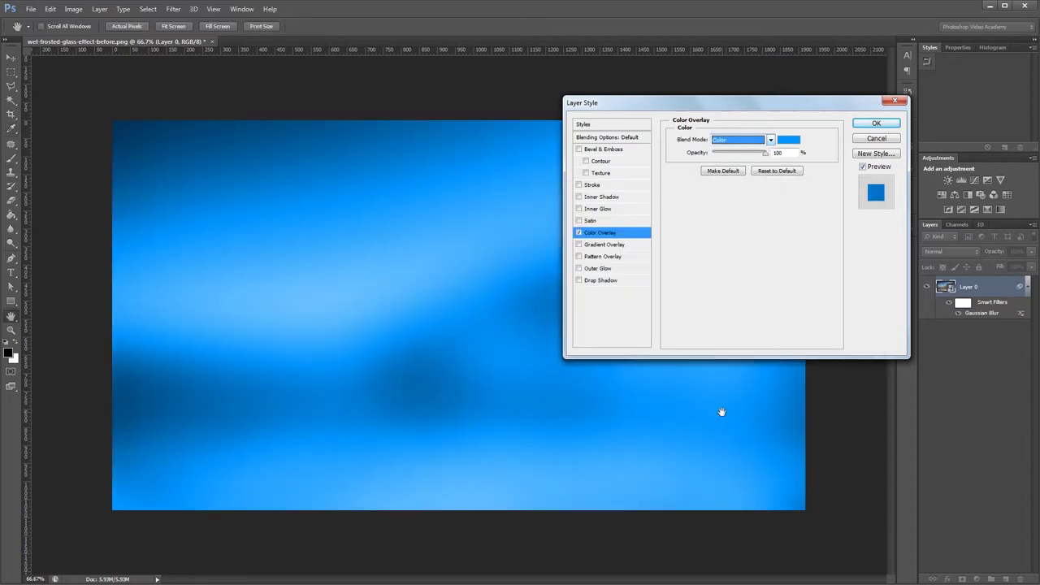
left_click(722, 153)
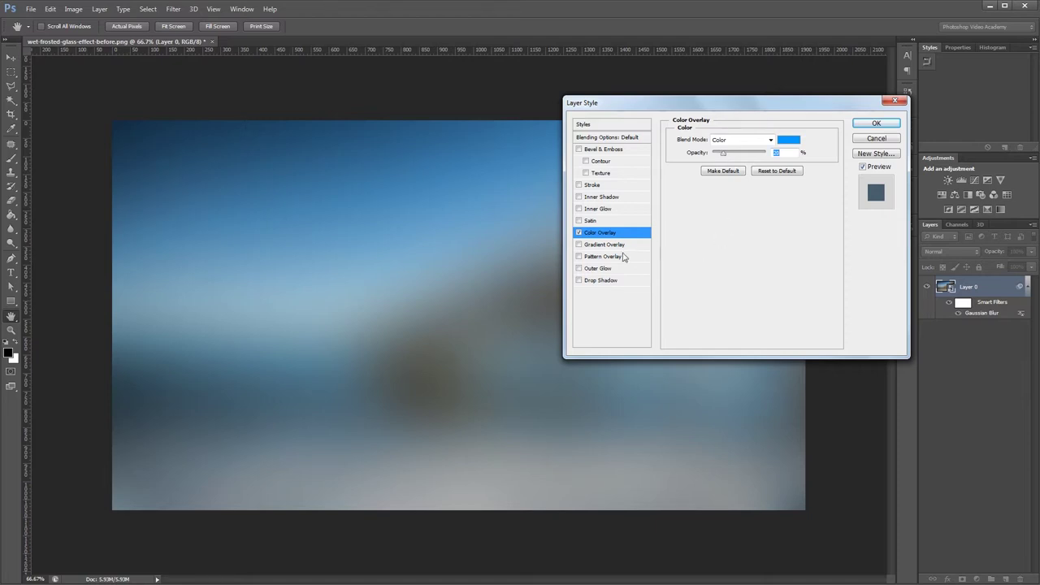
- Add a Pattern Overlay using the Rough pattern from the loaded Erodible Textures set
left_click(617, 257)
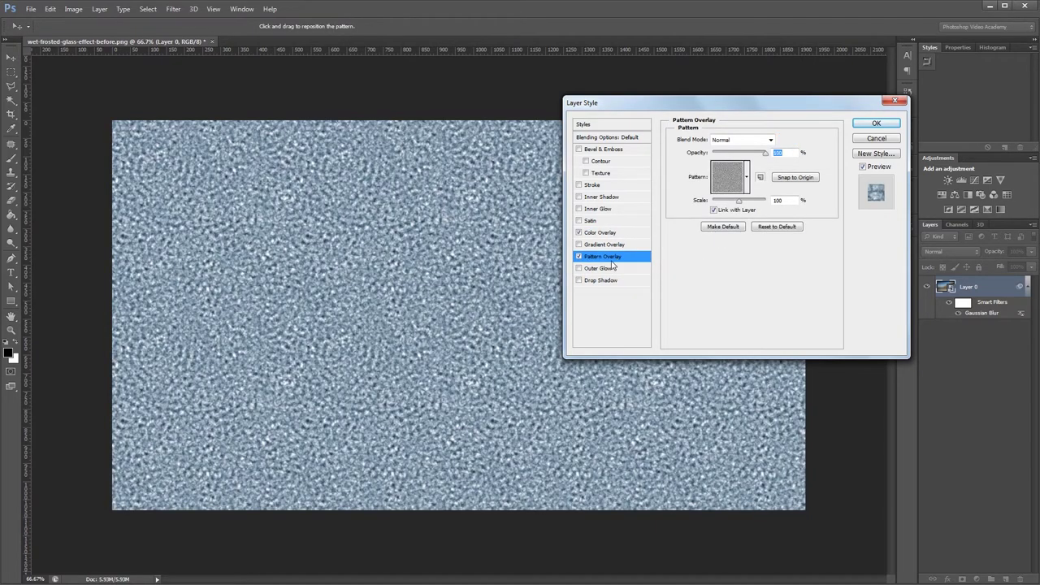
left_click(747, 177)
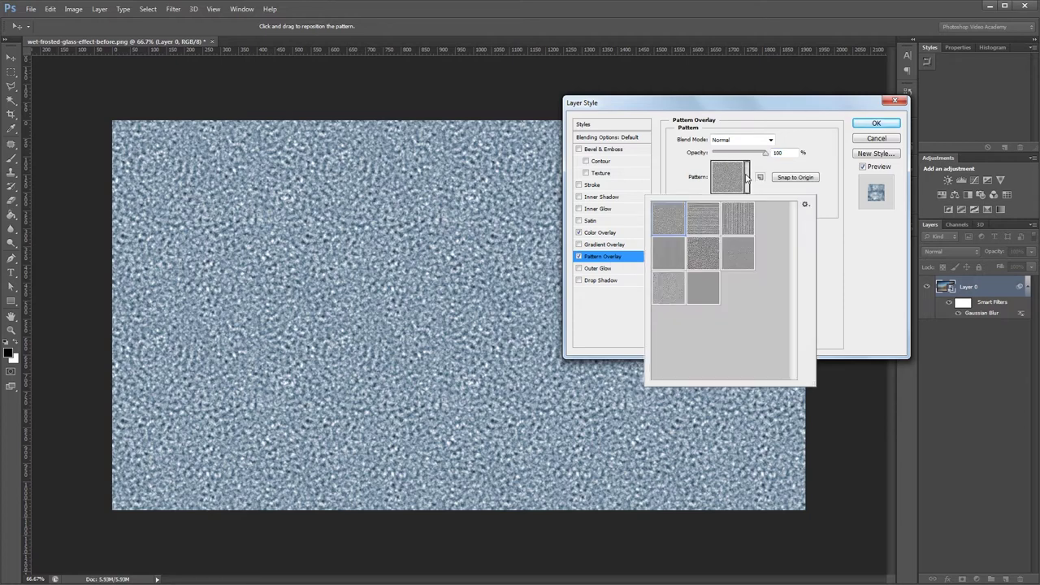
left_click(805, 205)
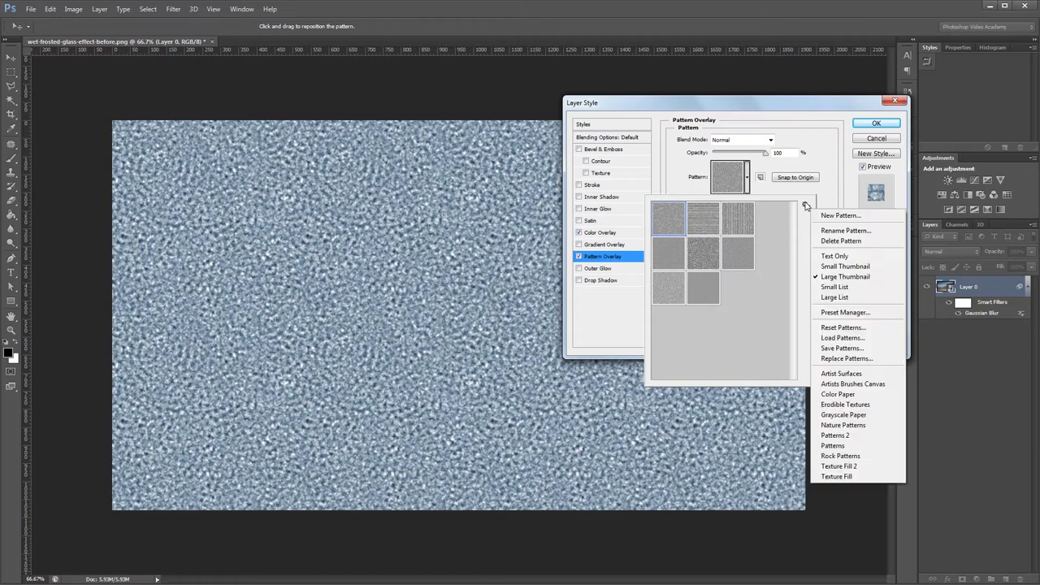
left_click(849, 404)
left_click(575, 237)
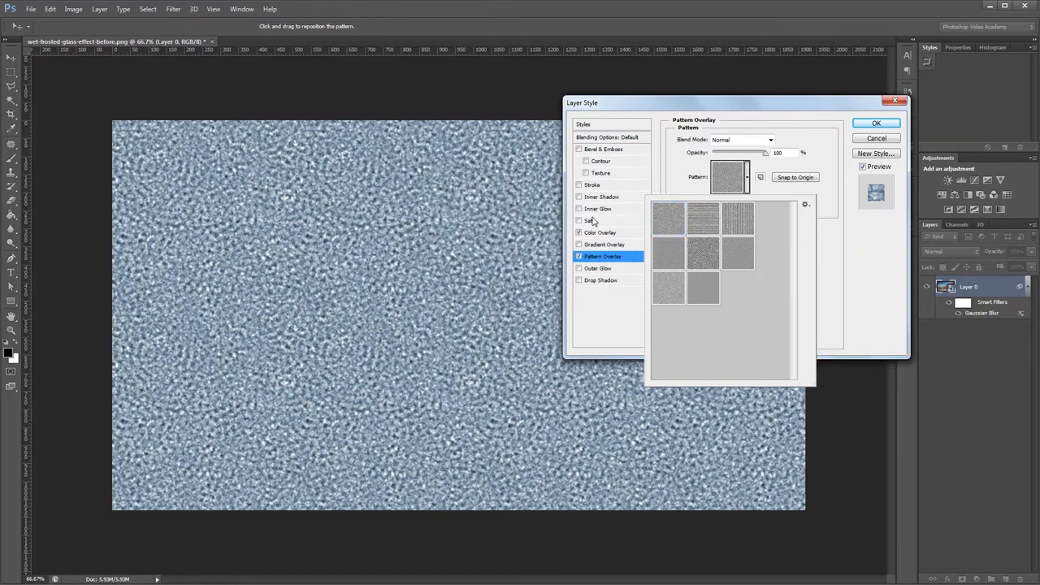
left_click(669, 218)
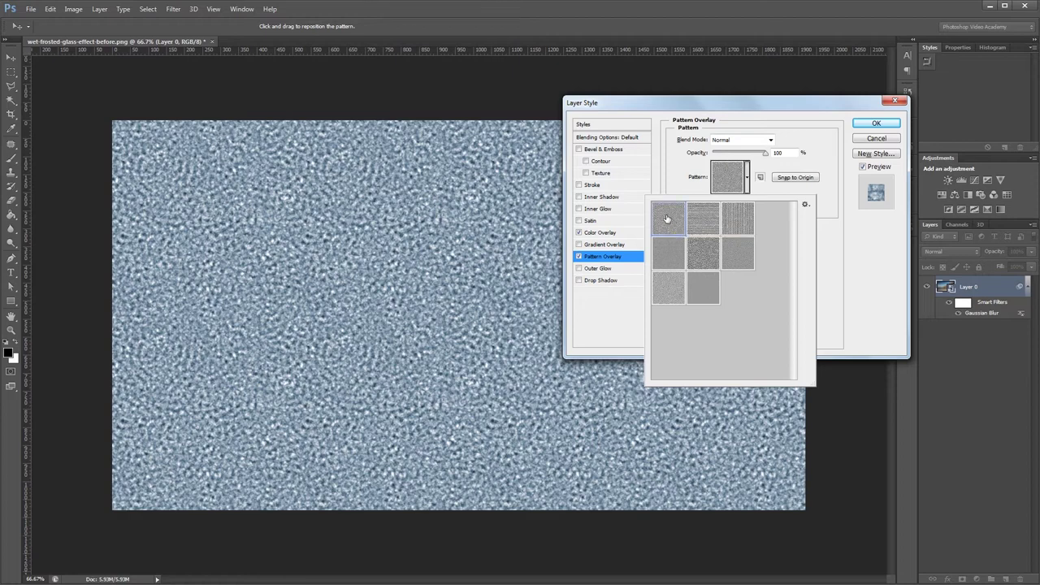
- Blend the pattern in Linear Dodge (Add) at low opacity and confirm both overlays
left_click(738, 143)
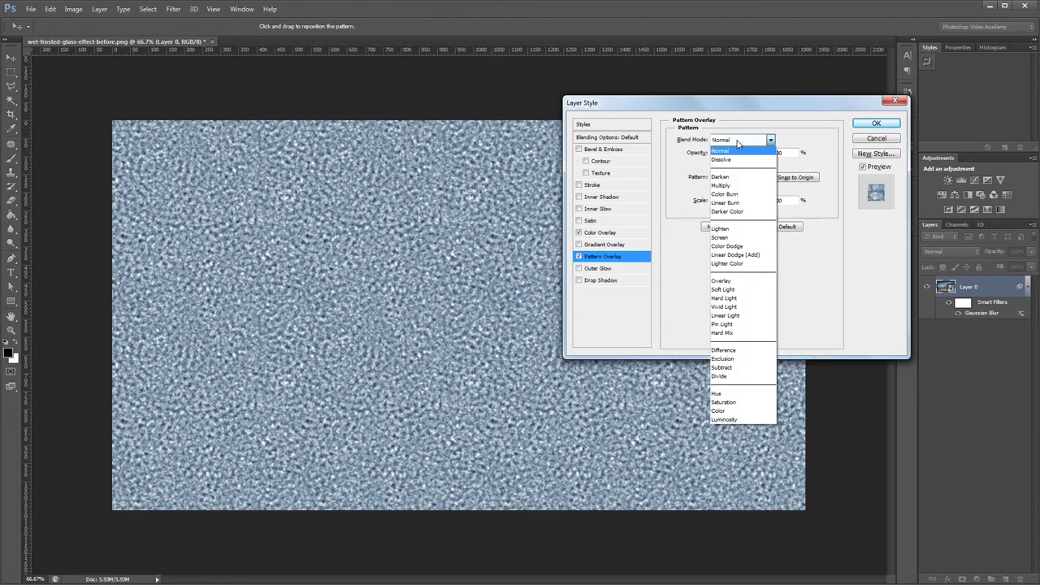
left_click(741, 254)
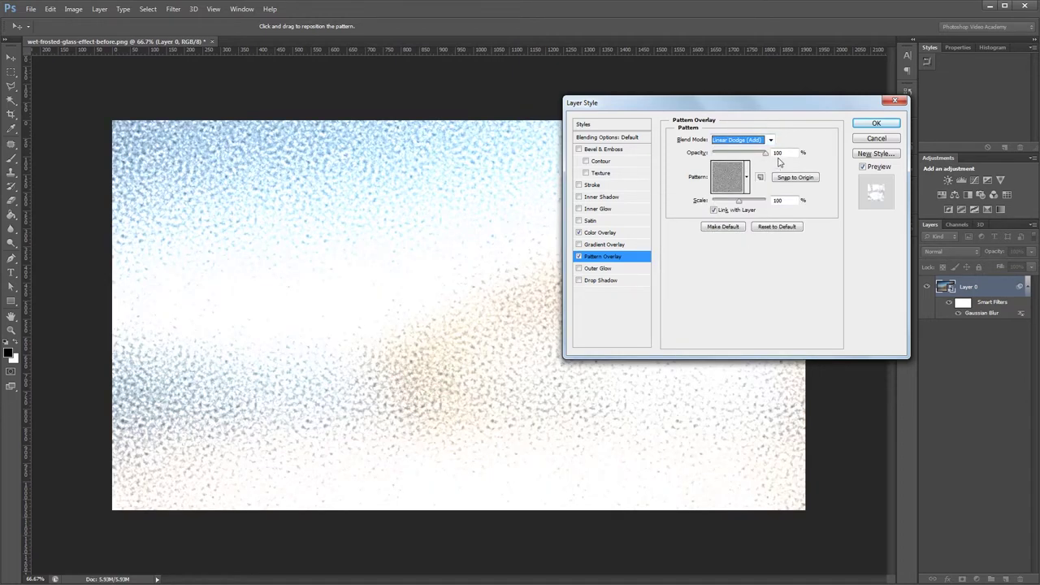
left_click_drag(766, 155, 717, 162)
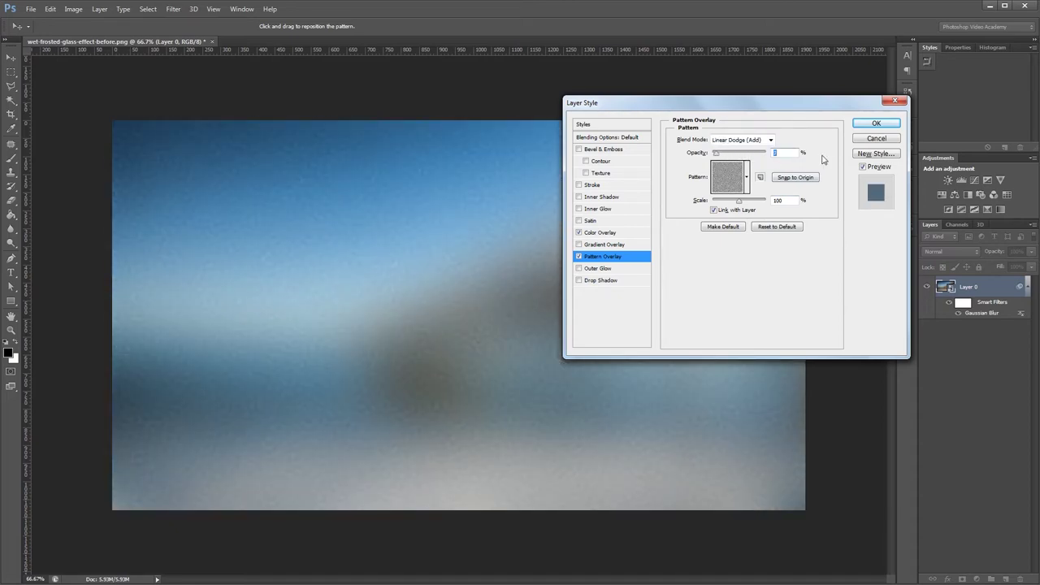
left_click(868, 125)
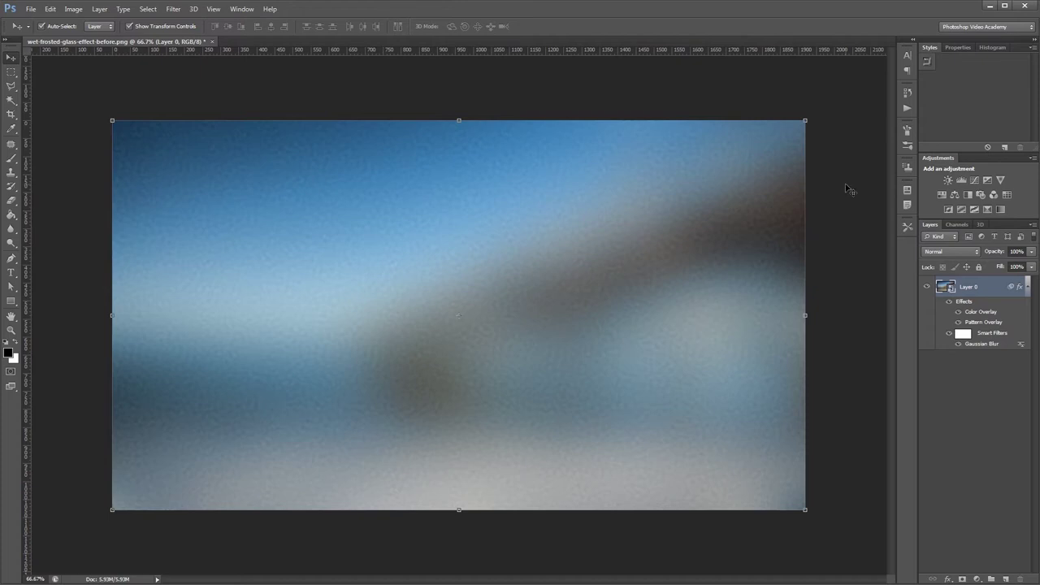
- Create a new layer above the photo and fill it solid black with the Paint Bucket
left_click(1006, 579)
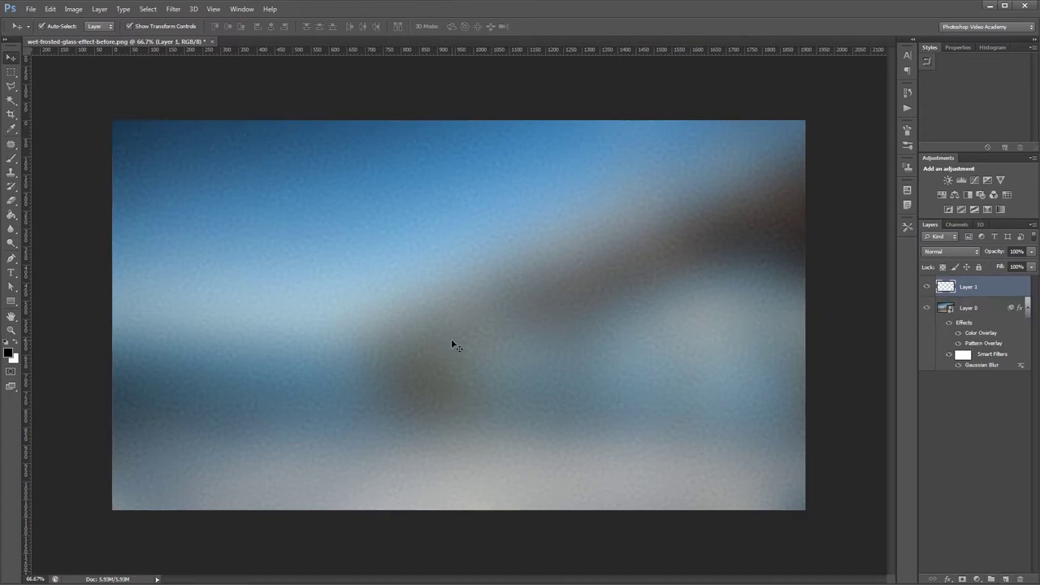
key("g")
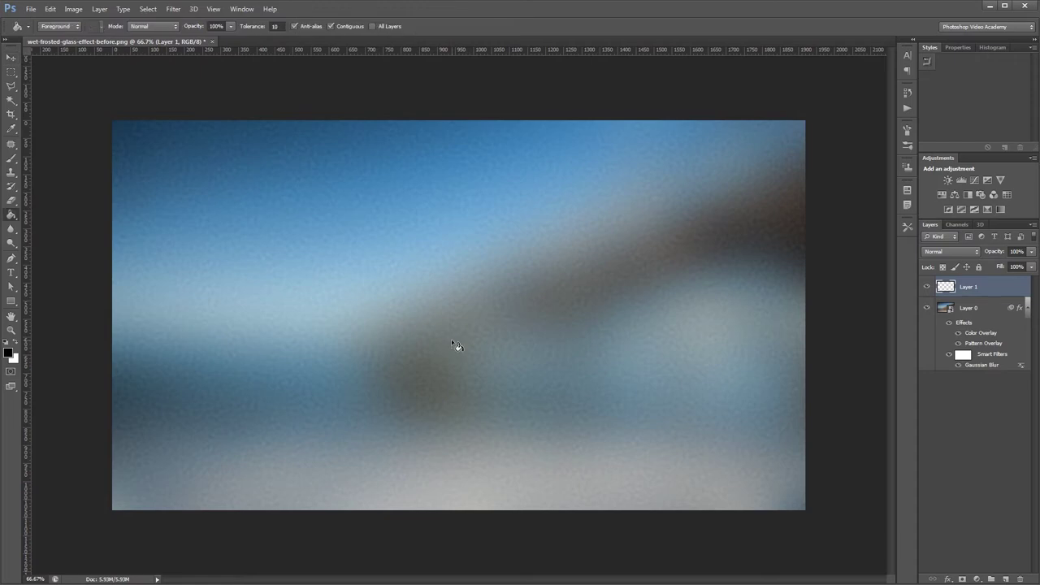
left_click(456, 345)
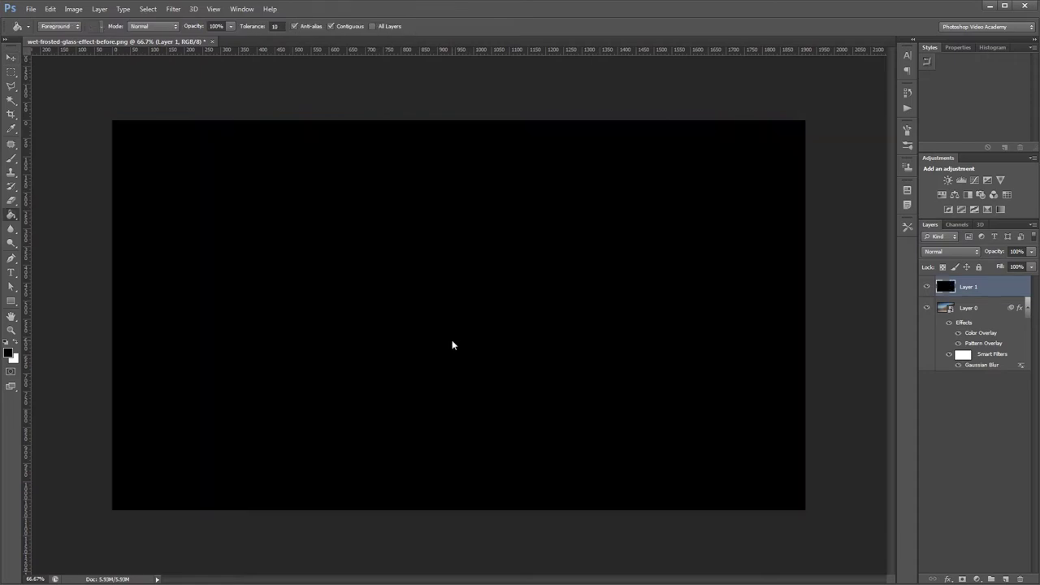
- Cover the black layer with 100% Gaussian monochromatic noise using Add Noise
left_click(182, 11)
mouse_move(203, 139)
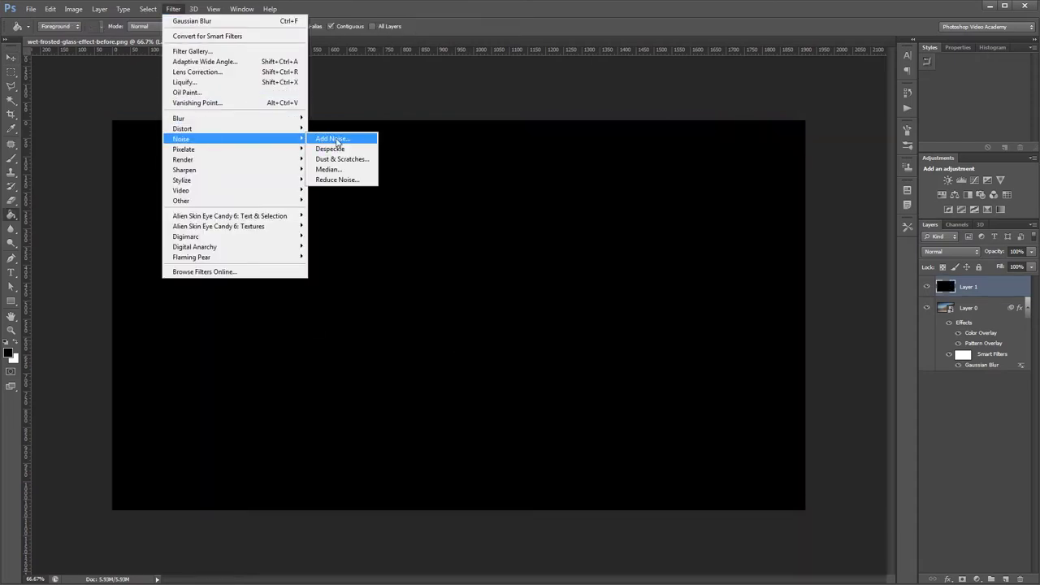
left_click(335, 139)
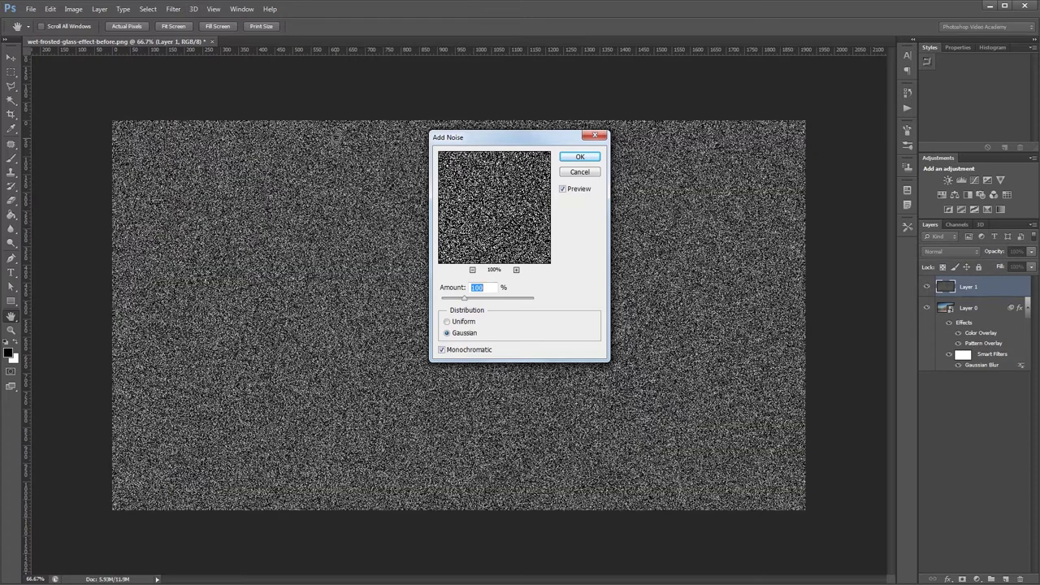
left_click(489, 288)
left_click(594, 160)
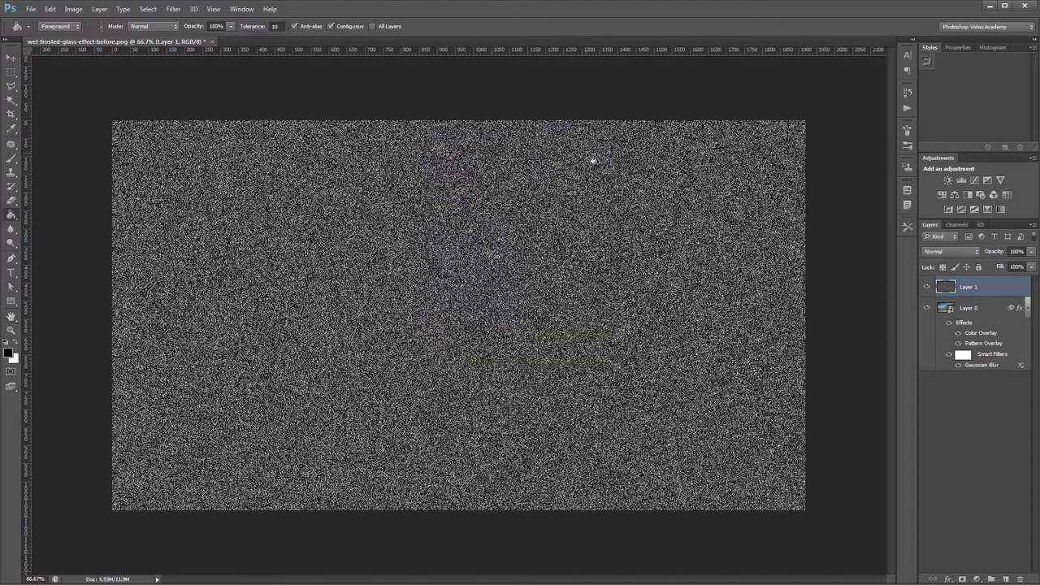
- Set up a 10-pixel Gaussian Blur on the noise layer
left_click(175, 10)
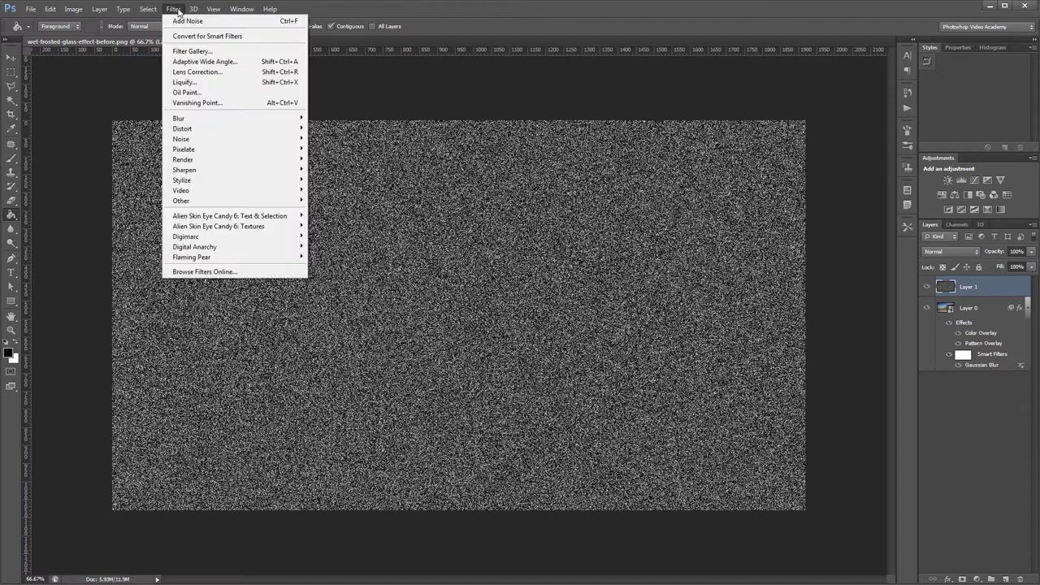
mouse_move(219, 119)
left_click(354, 196)
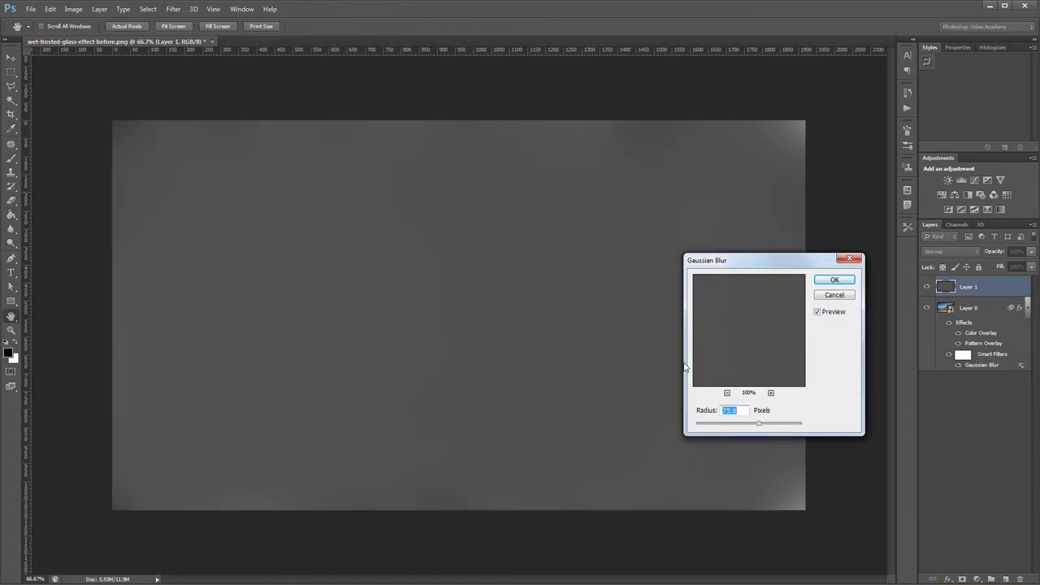
type("10")
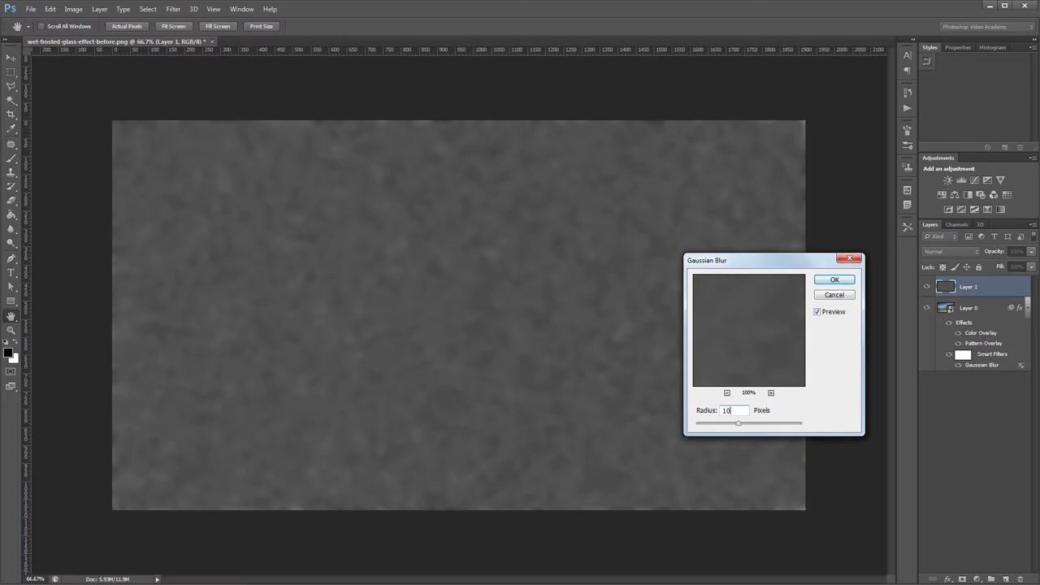
- Apply the blur and add a Threshold adjustment layer, raising its level to leave scattered white blobs
key("Return")
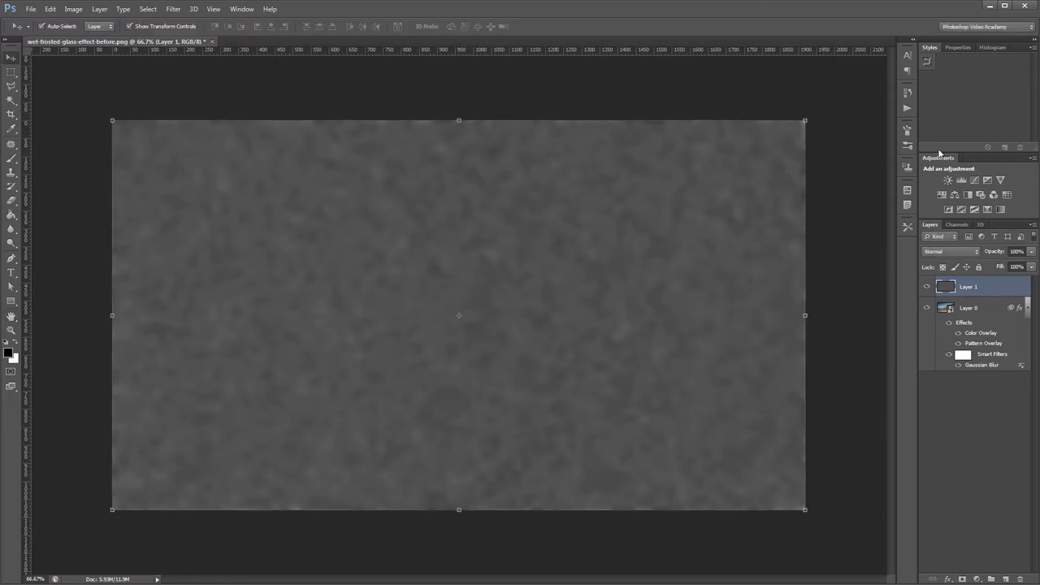
left_click(977, 210)
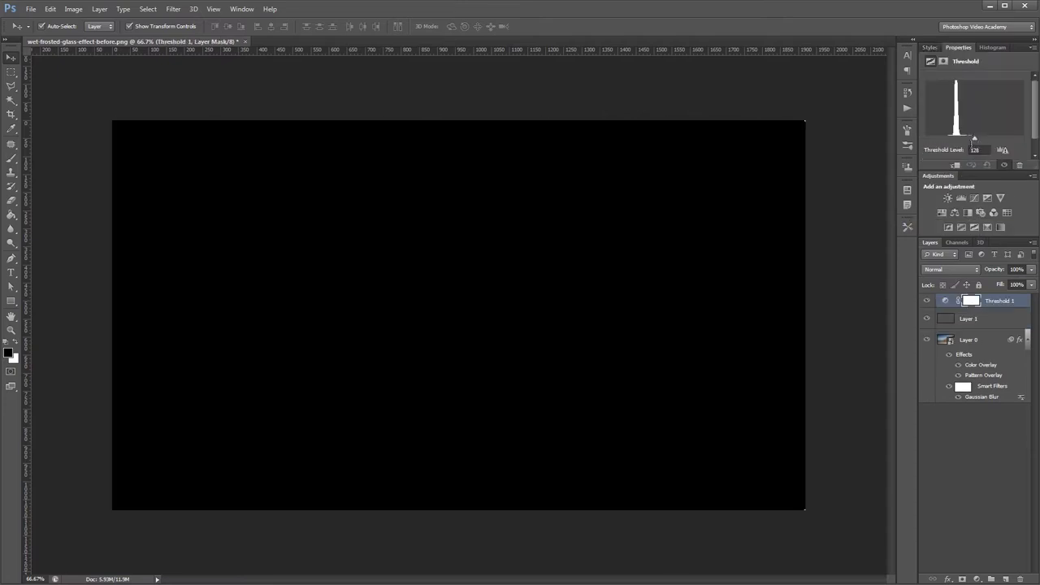
left_click_drag(976, 137, 957, 150)
left_click(979, 150)
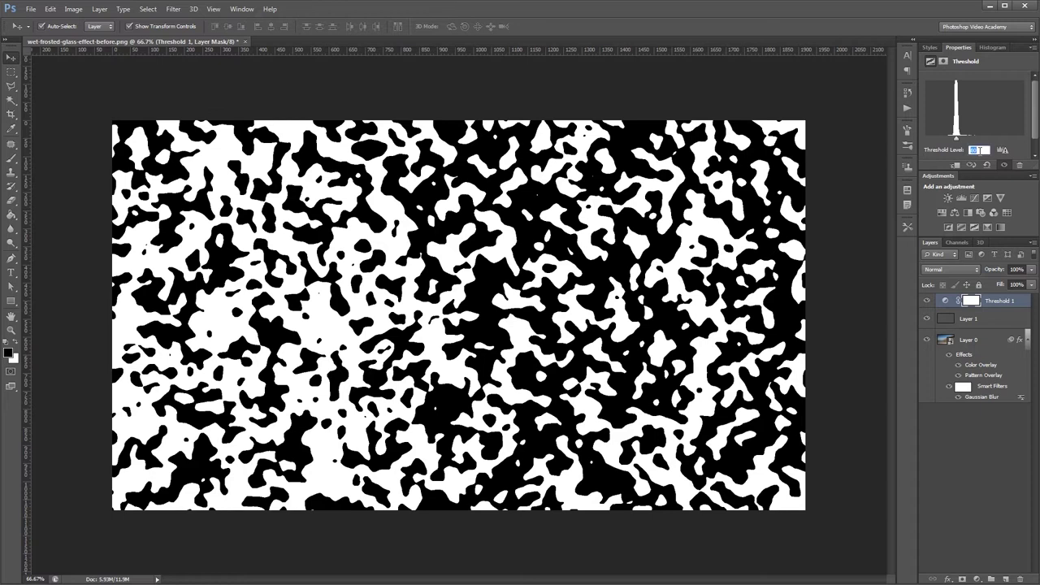
key("shift+Up")
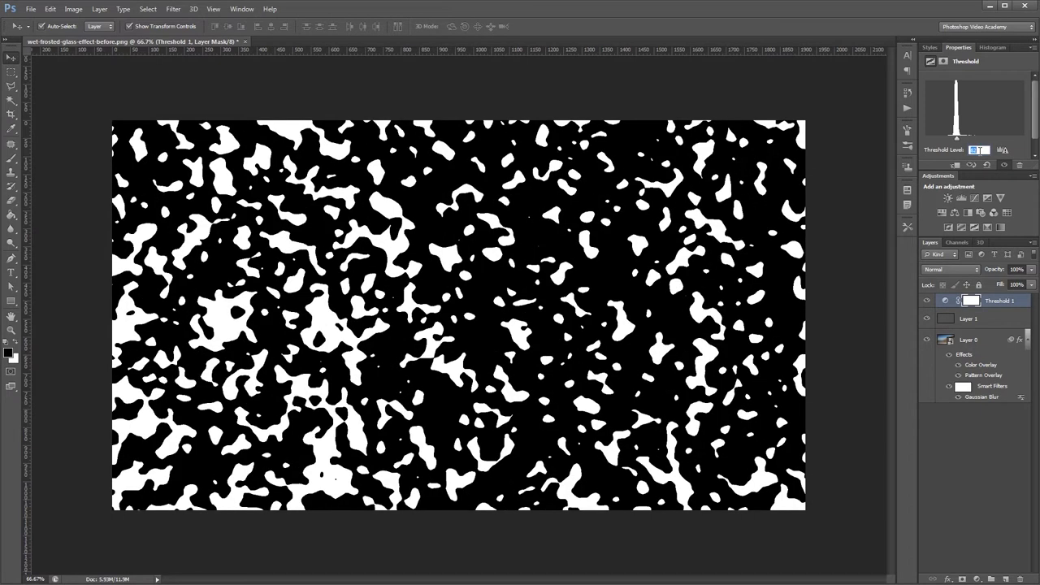
key("ctrl+1")
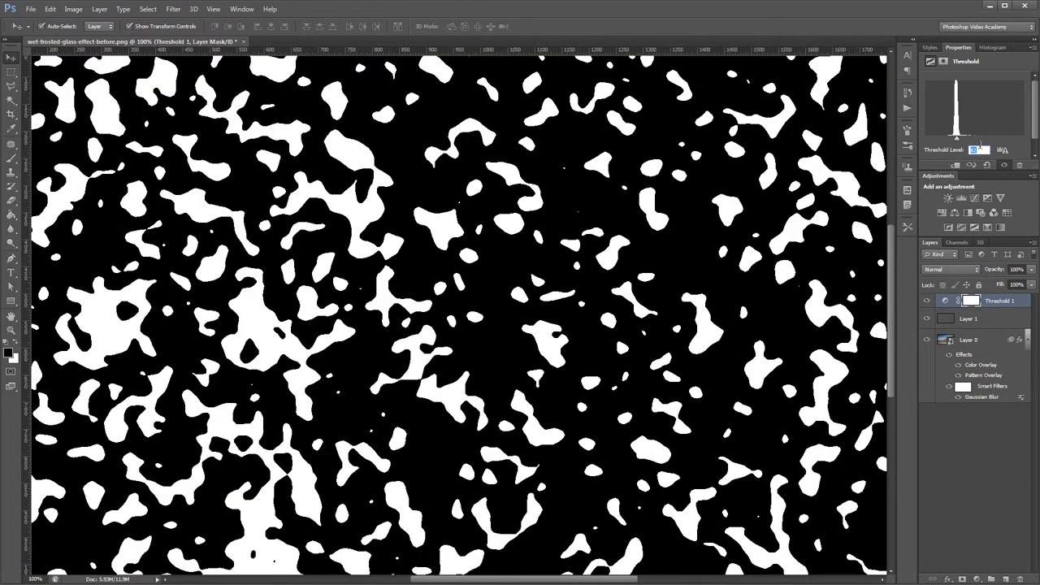
- With the Magic Wand (Contiguous off) on Threshold 1, select all the white blobs
left_click(444, 196)
key("w")
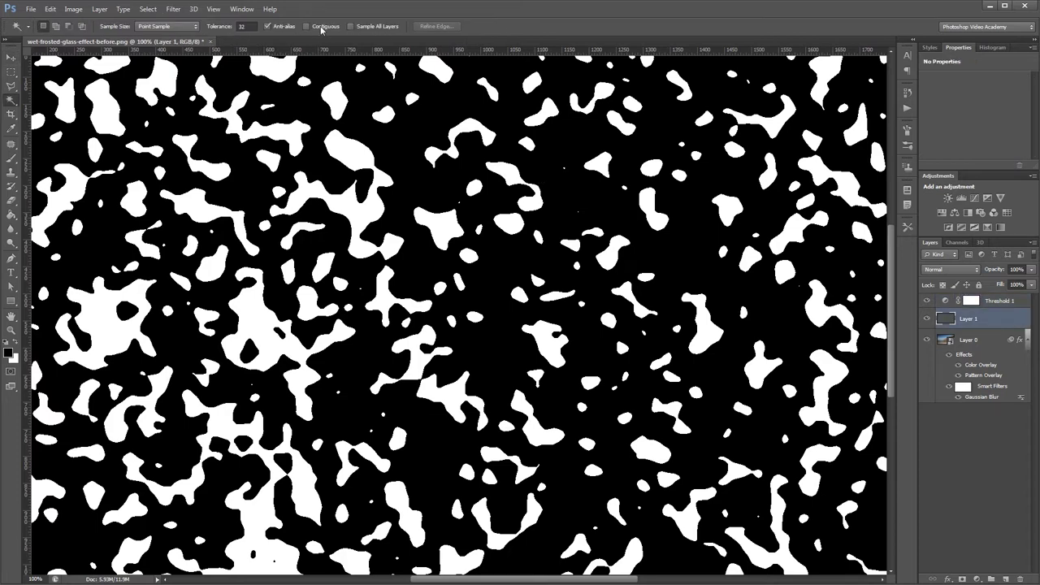
key("alt+bracketright")
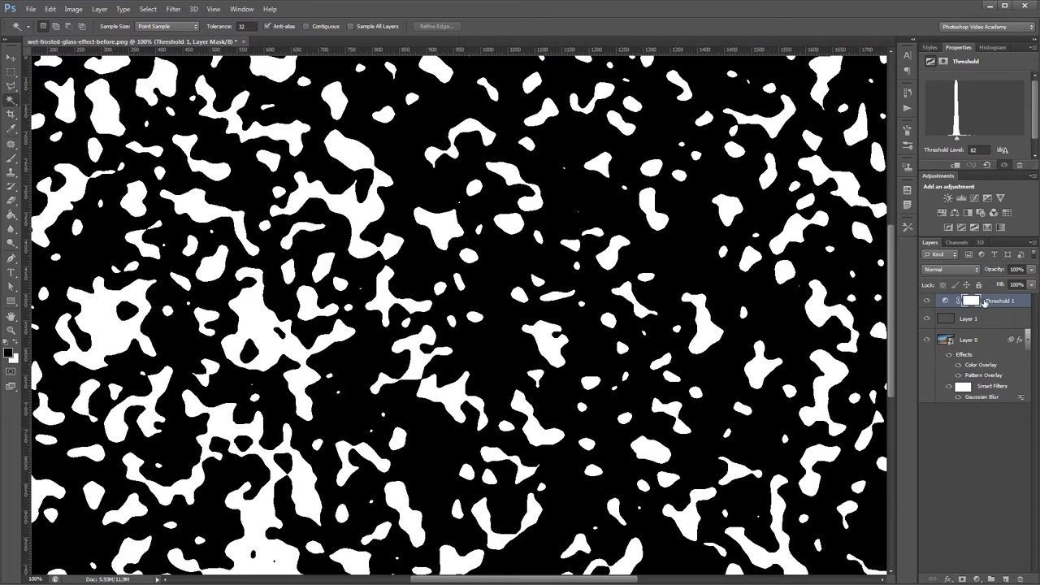
left_click(446, 233)
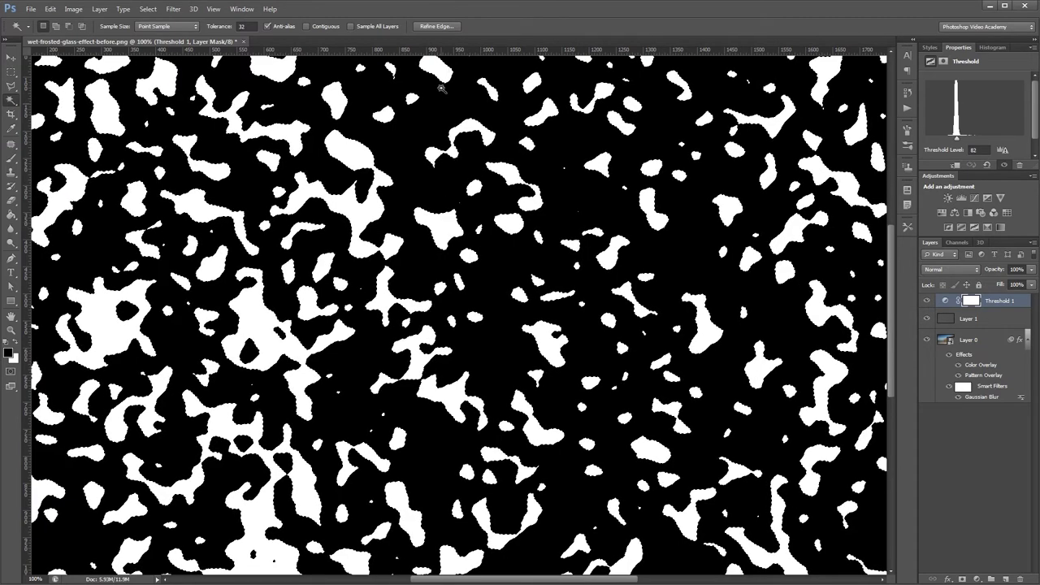
- Raise the Smooth value in Refine Edge to round off the blob selection
left_click(435, 26)
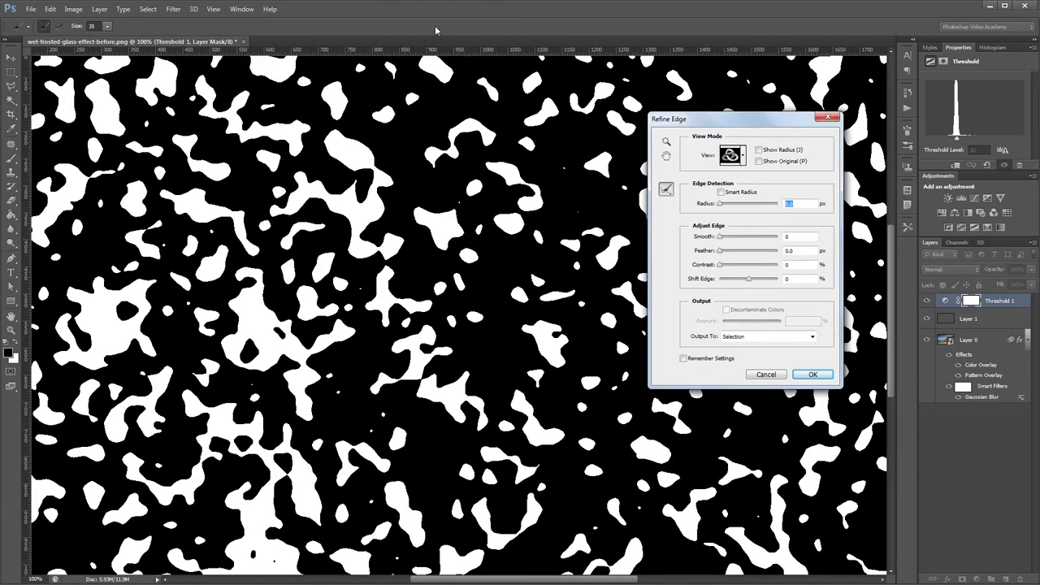
left_click_drag(720, 238, 758, 238)
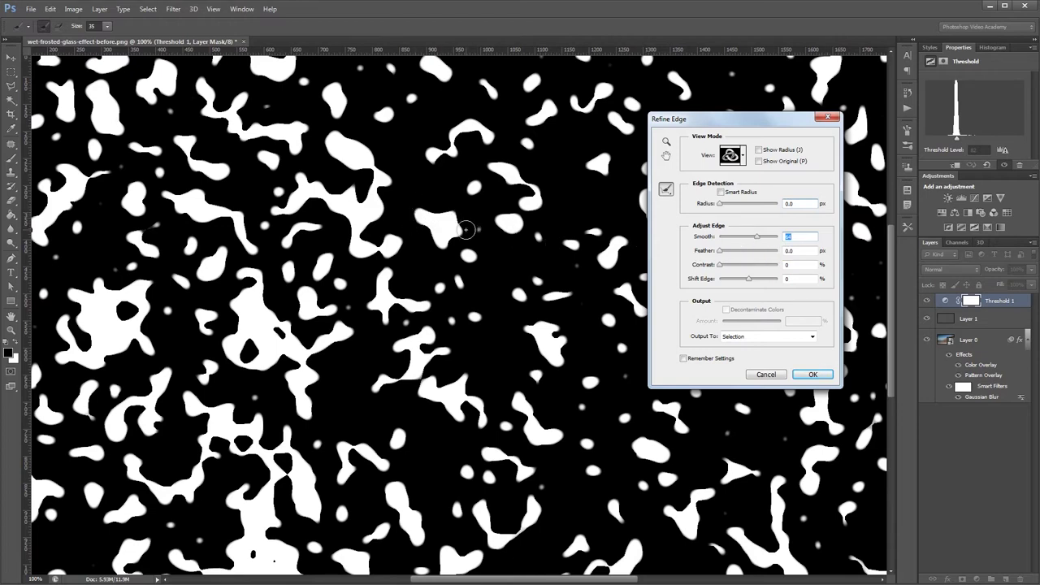
left_click(811, 372)
- Add a black Solid Color fill layer masked by the droplet selection
left_click(976, 579)
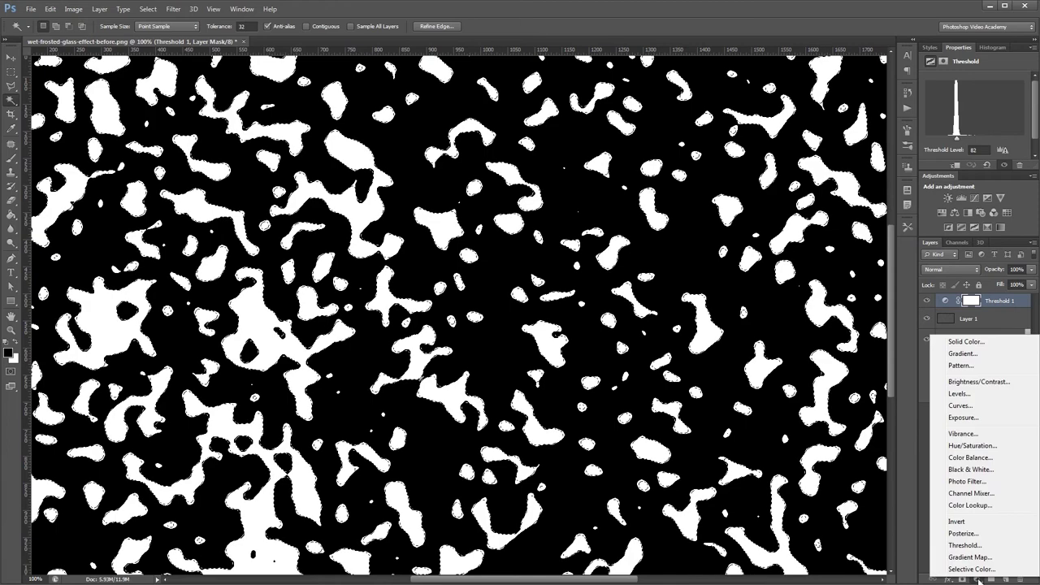
left_click(965, 342)
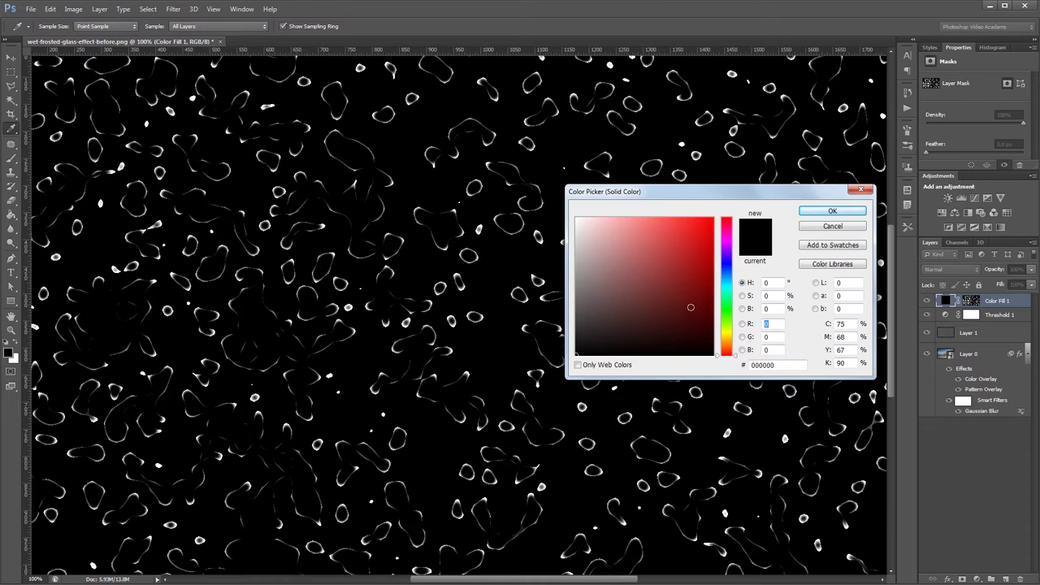
left_click(833, 211)
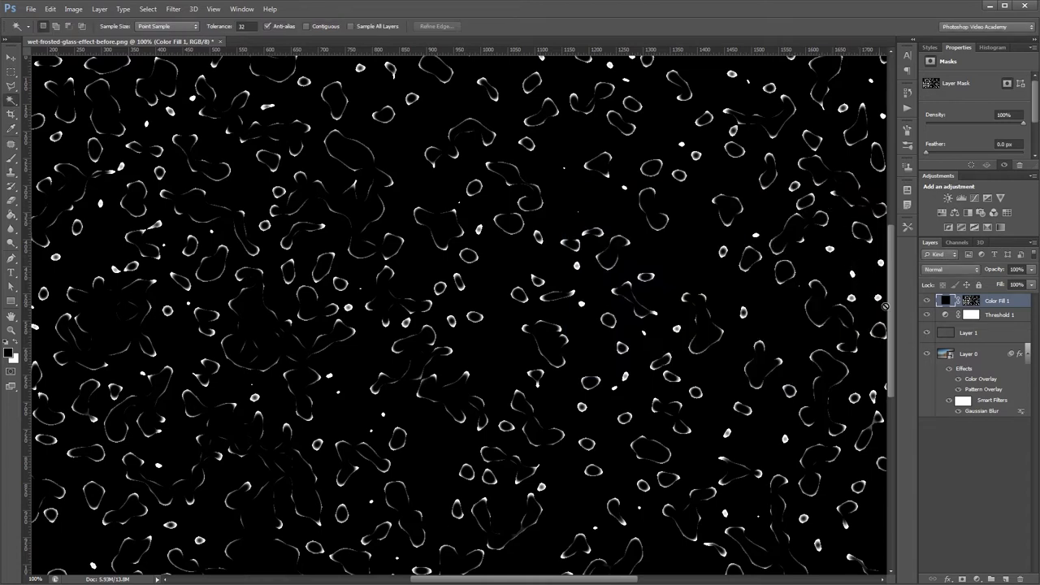
- Hide Threshold 1 and Layer 1 and zoom out to see droplets over the blurred photo
left_click(927, 315)
left_click(927, 333)
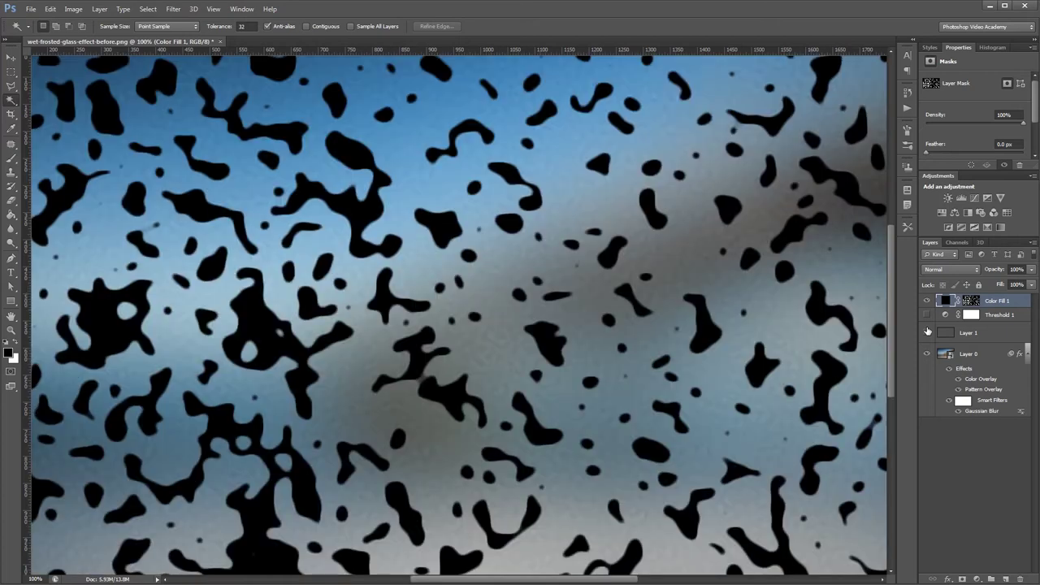
key("ctrl+minus")
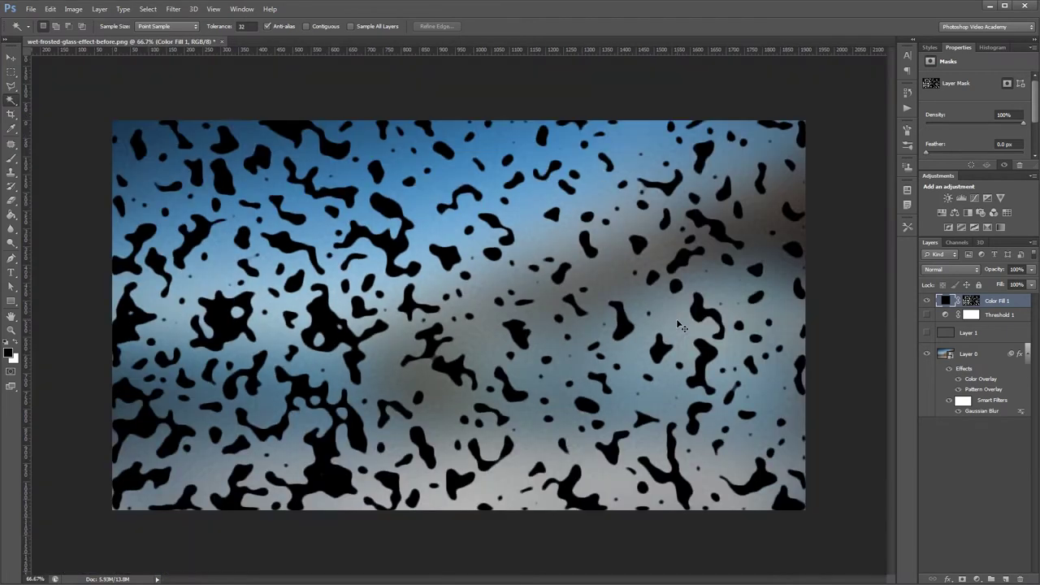
- Apply the water-drop layer style from the Styles panel to Color Fill 1
key("v")
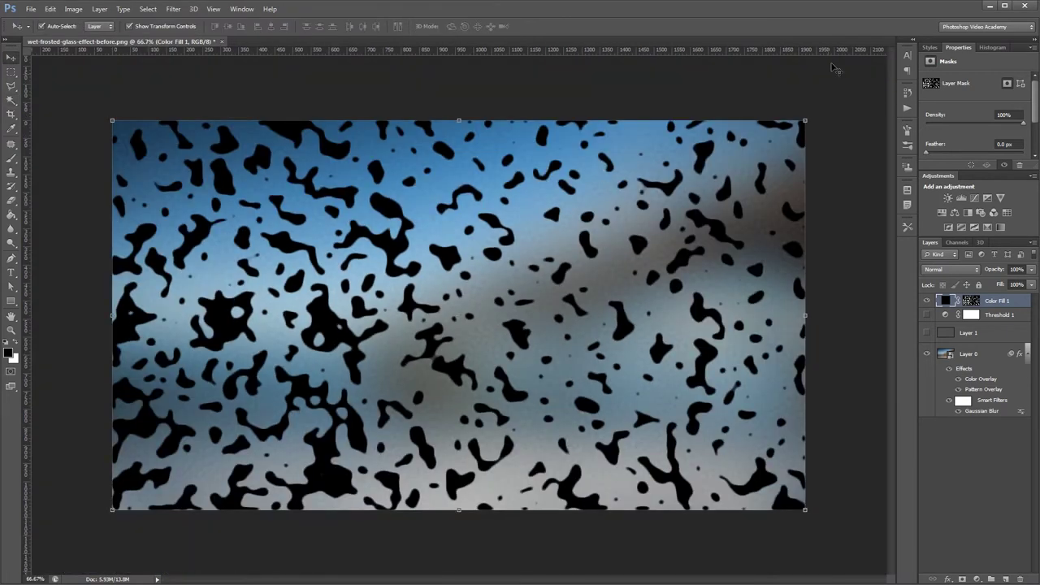
left_click(930, 48)
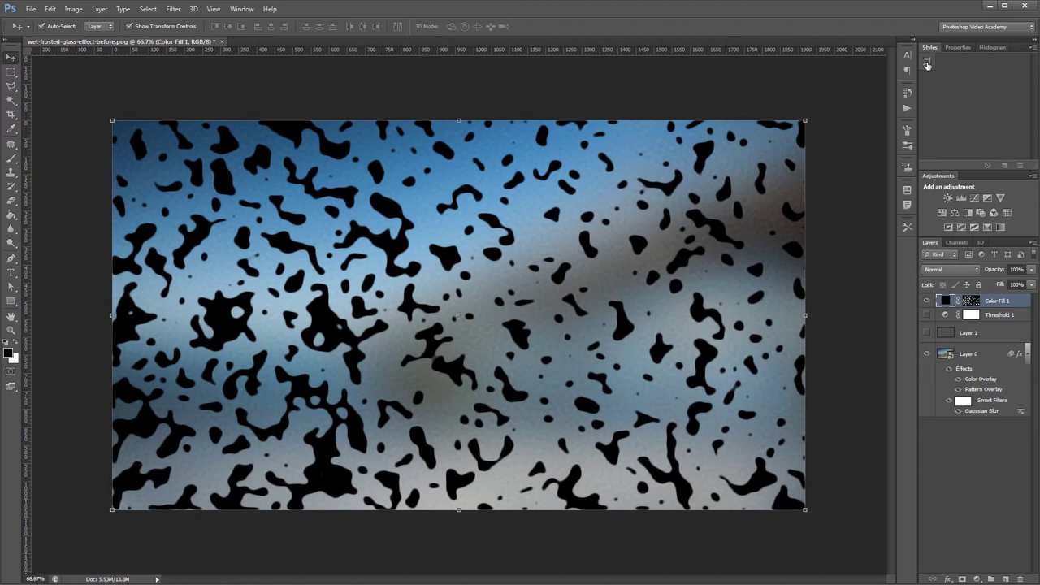
left_click(927, 64)
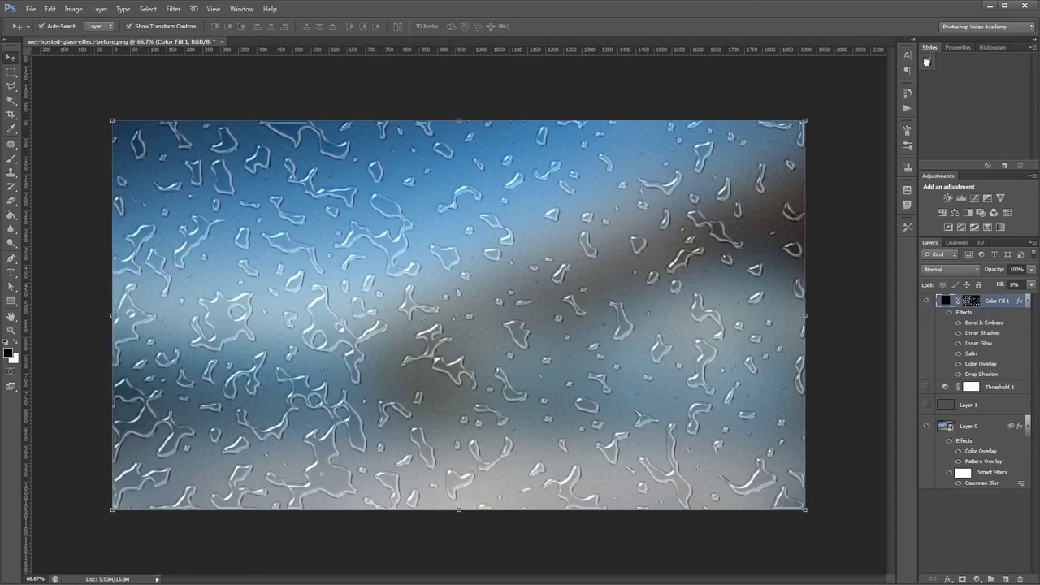
key("ctrl+1")
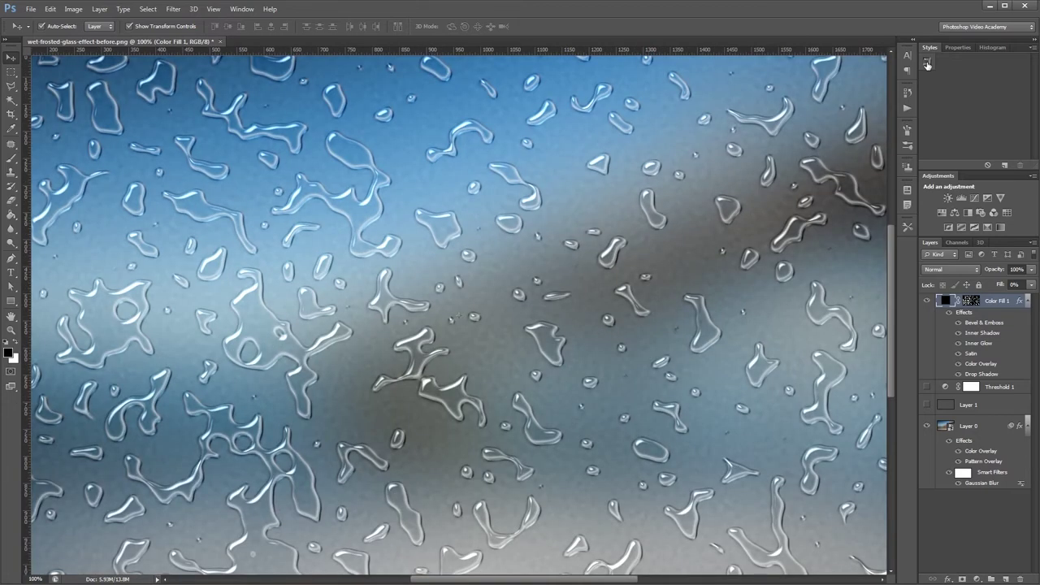
- Toggle Bevel & Emboss, Satin and another drop effect off and on to compare the droplets
left_click(958, 324)
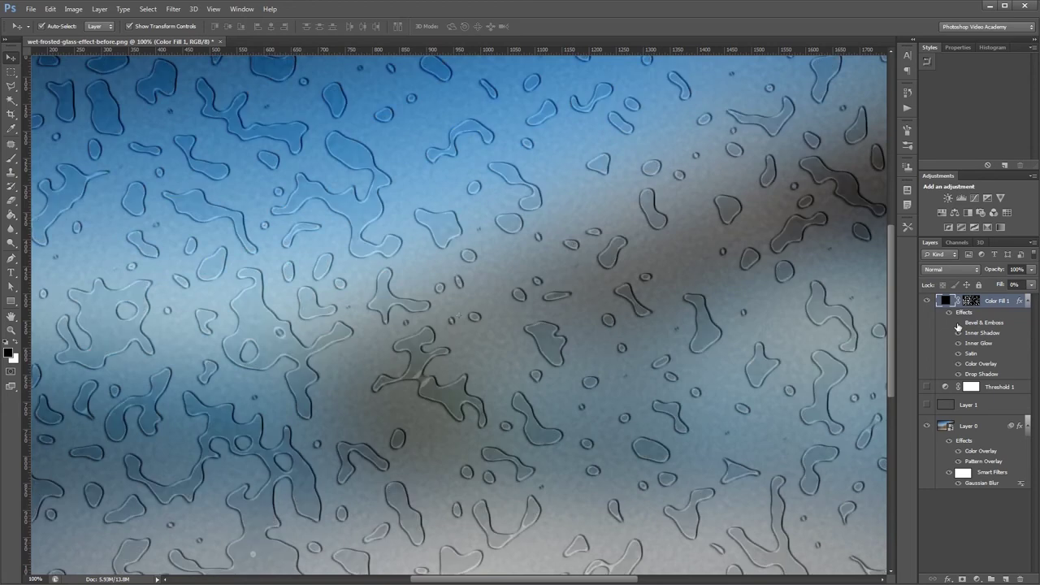
left_click(958, 324)
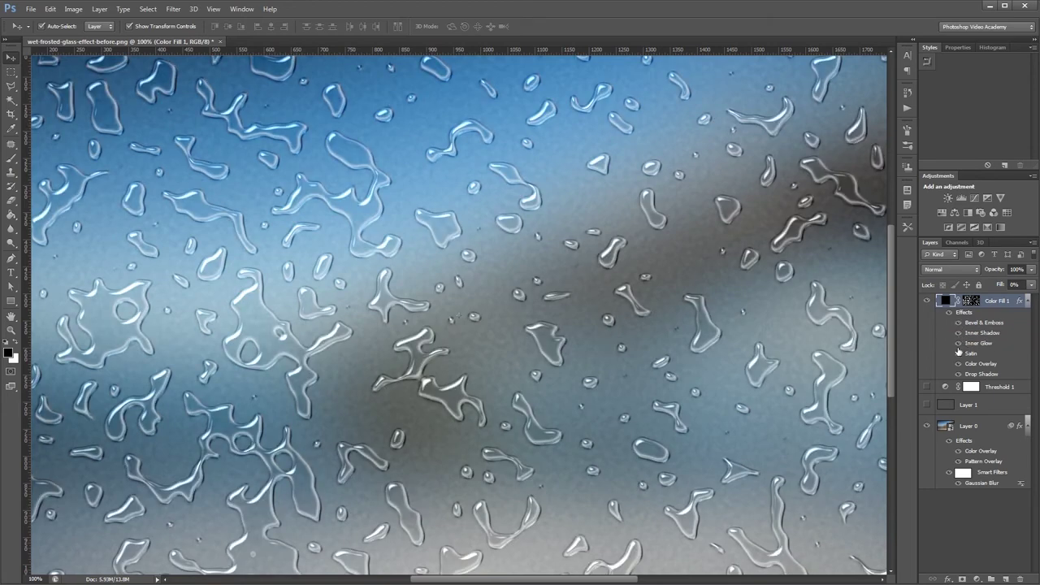
left_click(958, 352)
left_click(958, 352)
left_click(958, 355)
left_click(959, 354)
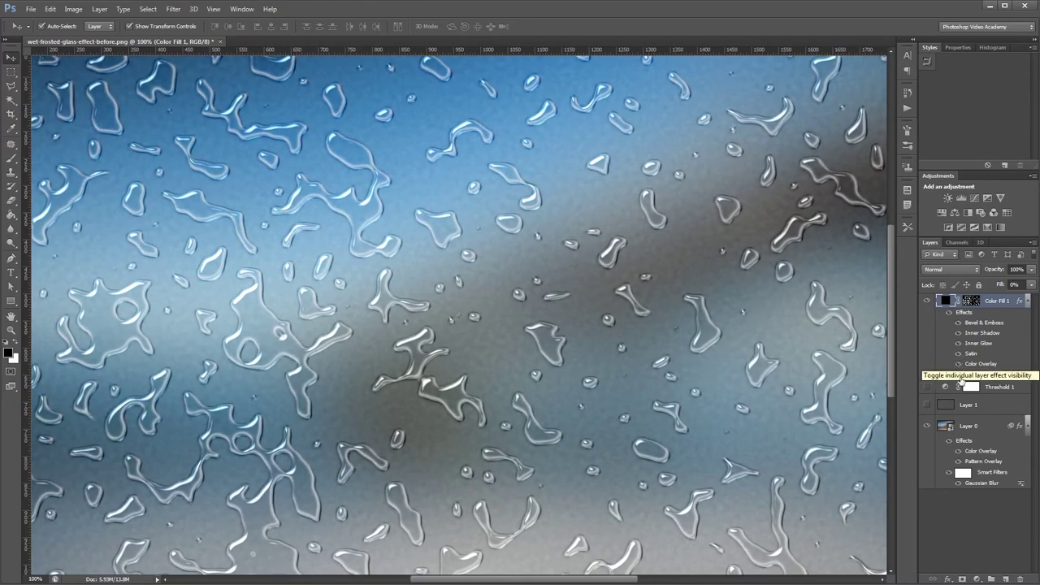
- Scale the Color Fill 1 droplet layer up to about 101% so drops reach the canvas edges
left_click_drag(306, 251, 606, 336)
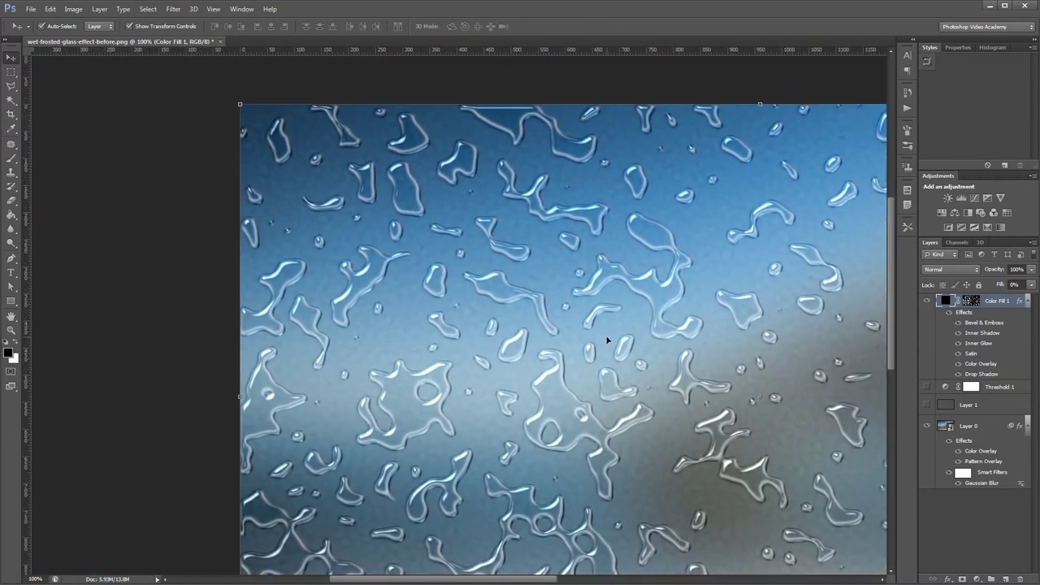
left_click_drag(435, 474, 436, 328)
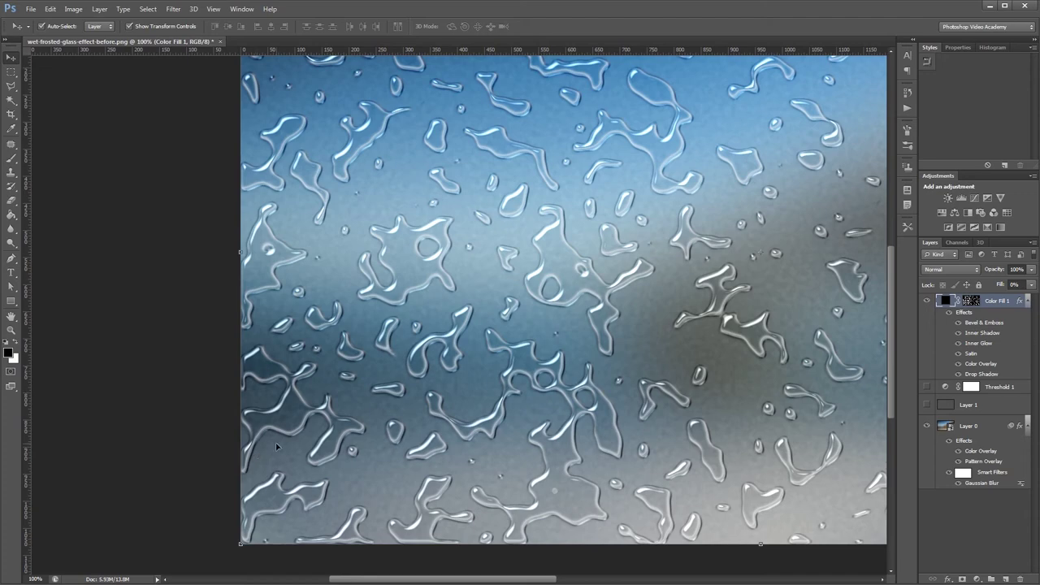
key("ctrl+0")
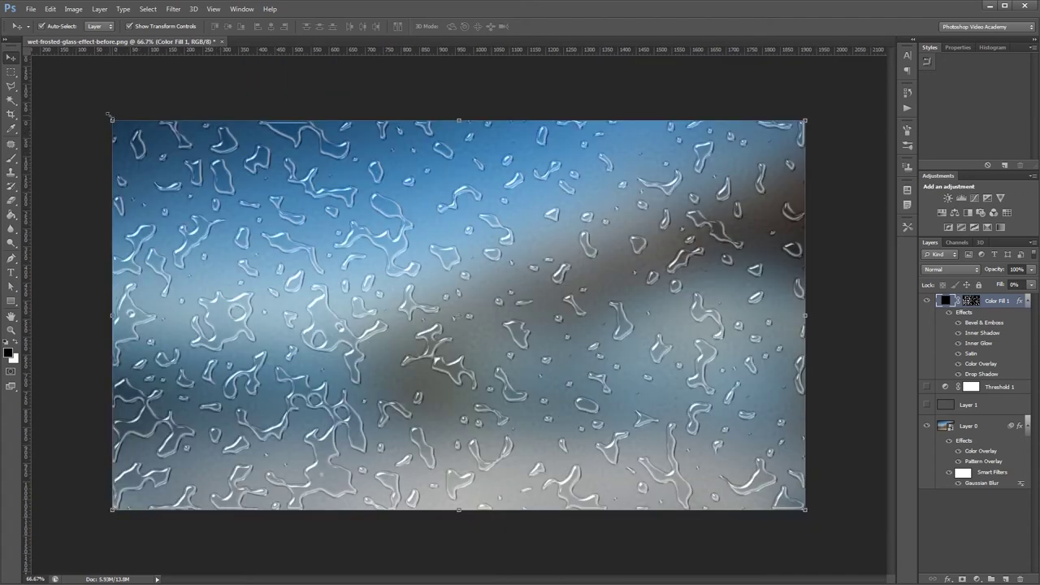
key("ctrl+t")
left_click_drag(111, 120, 104, 116)
key("Return")
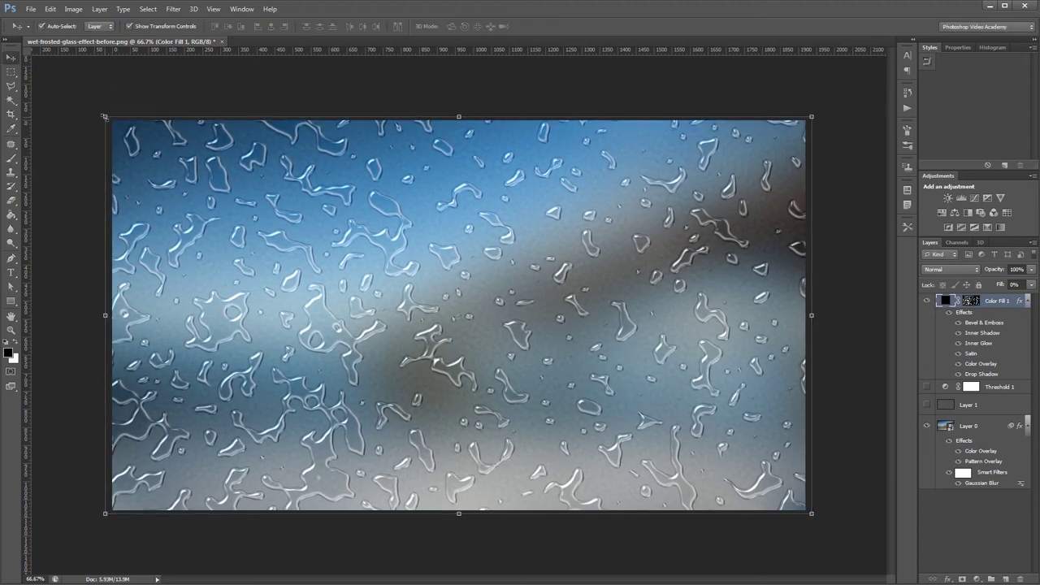
key("ctrl+1")
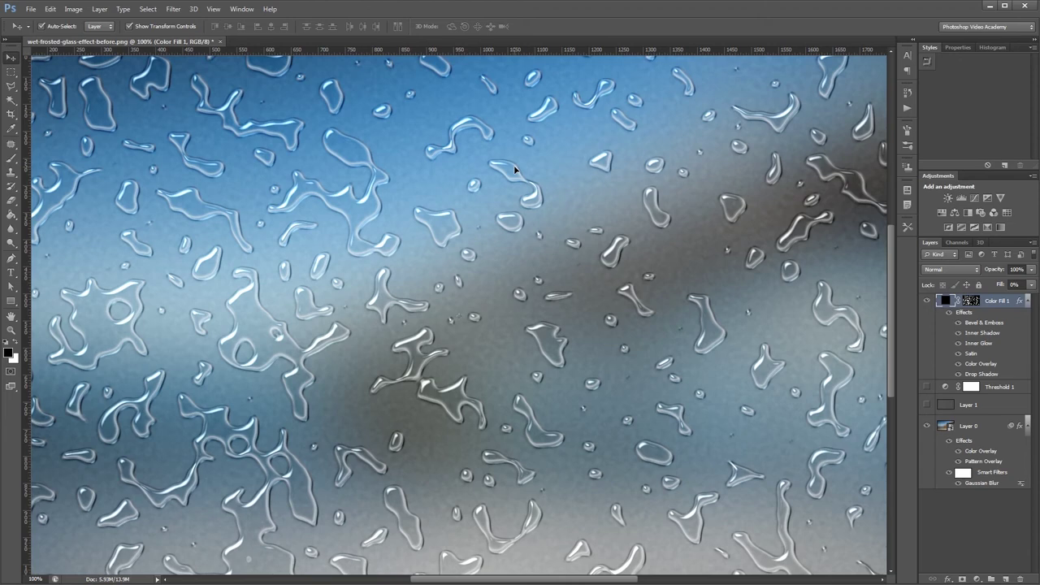
- Duplicate the blurred Layer 0 and move the copy to the top of the stack, above Color Fill 1
key("ctrl+minus")
left_click(796, 351)
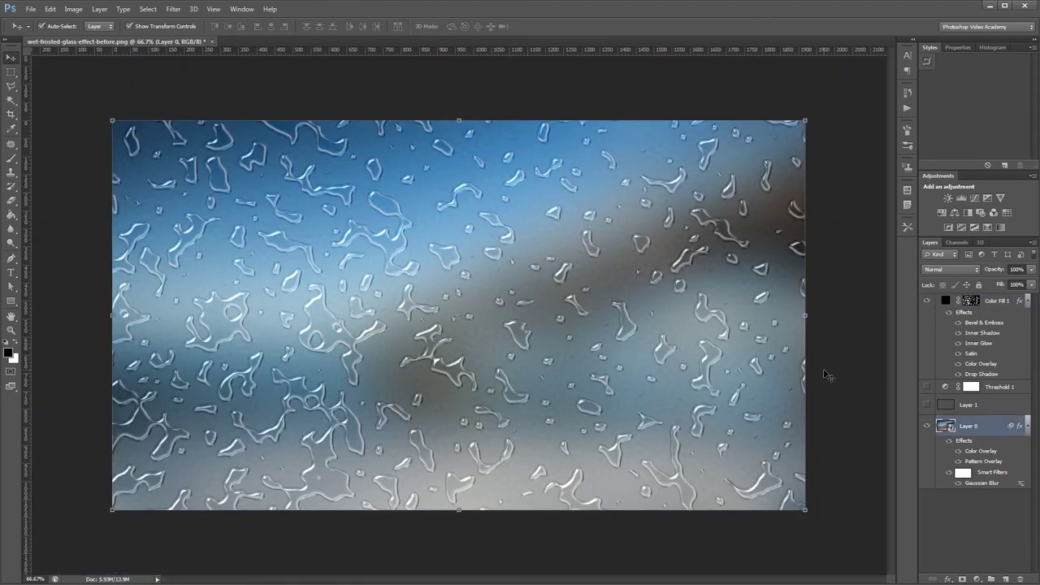
key("ctrl+j")
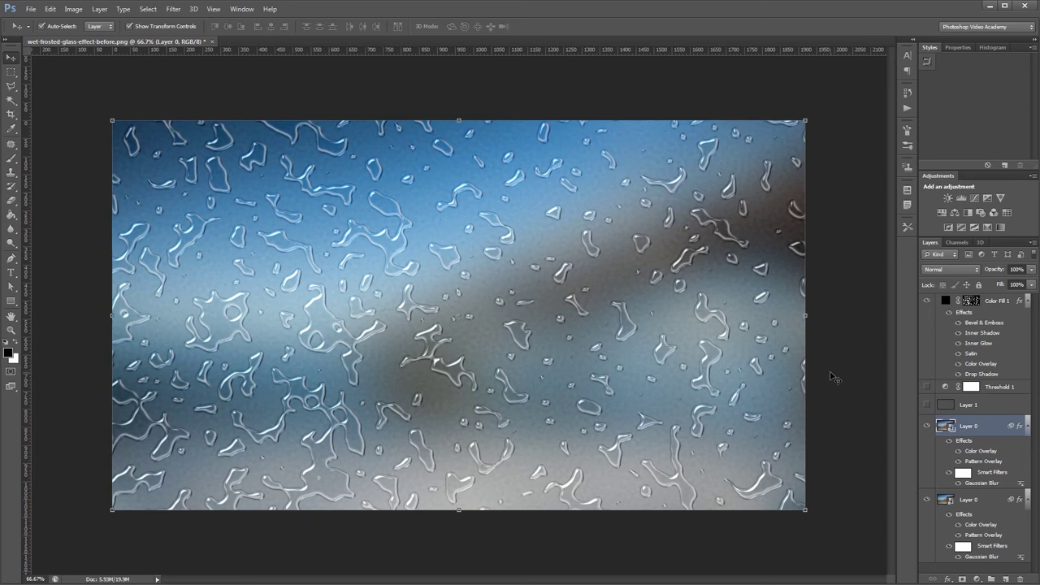
key("ctrl+shift+bracketright")
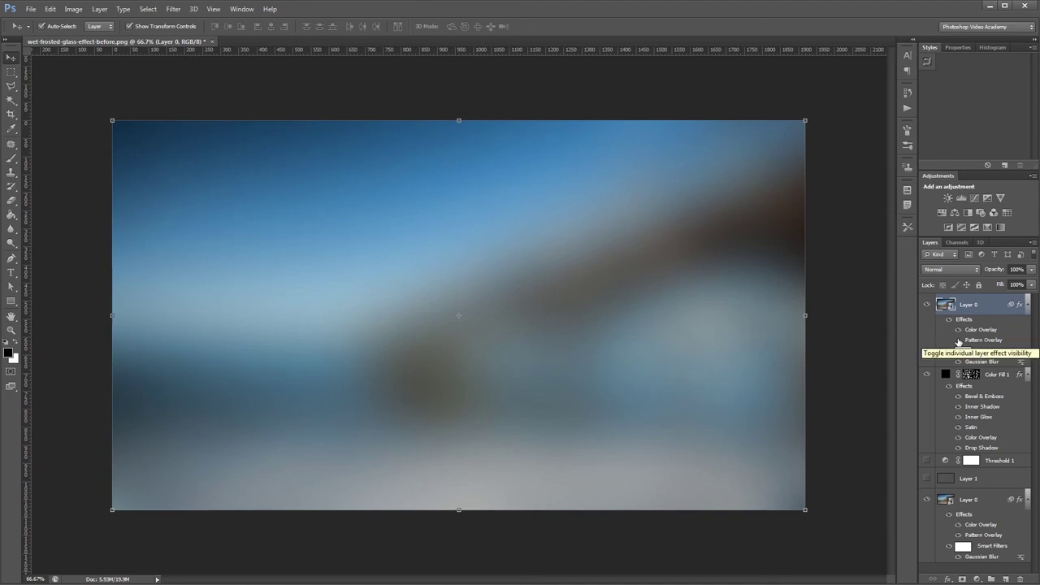
- Set the top Layer 0 copy to Color Dodge blend mode with Fill at 61%
left_click(953, 269)
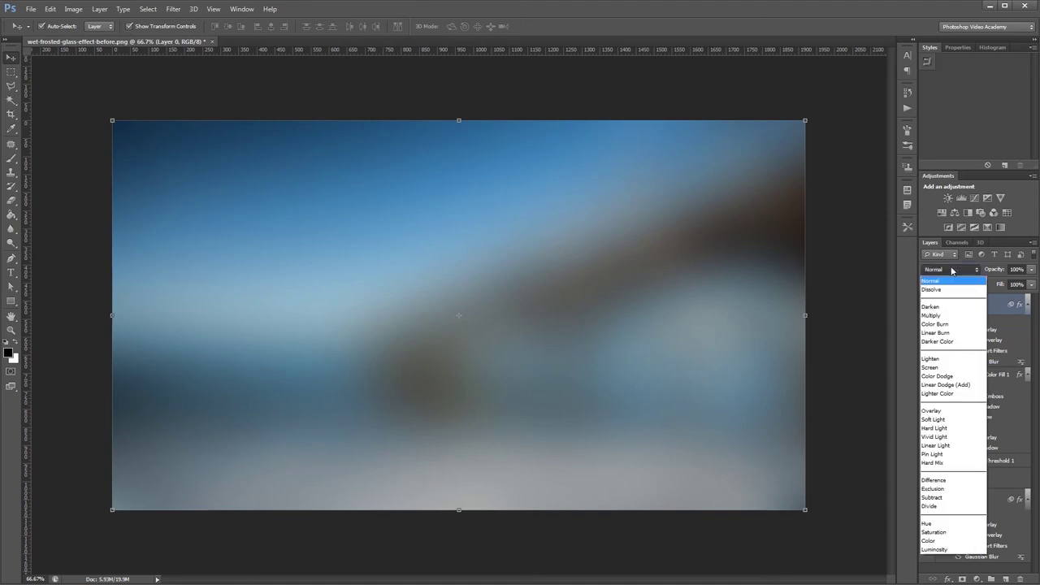
left_click(936, 376)
left_click(1031, 284)
left_click_drag(1025, 297, 994, 306)
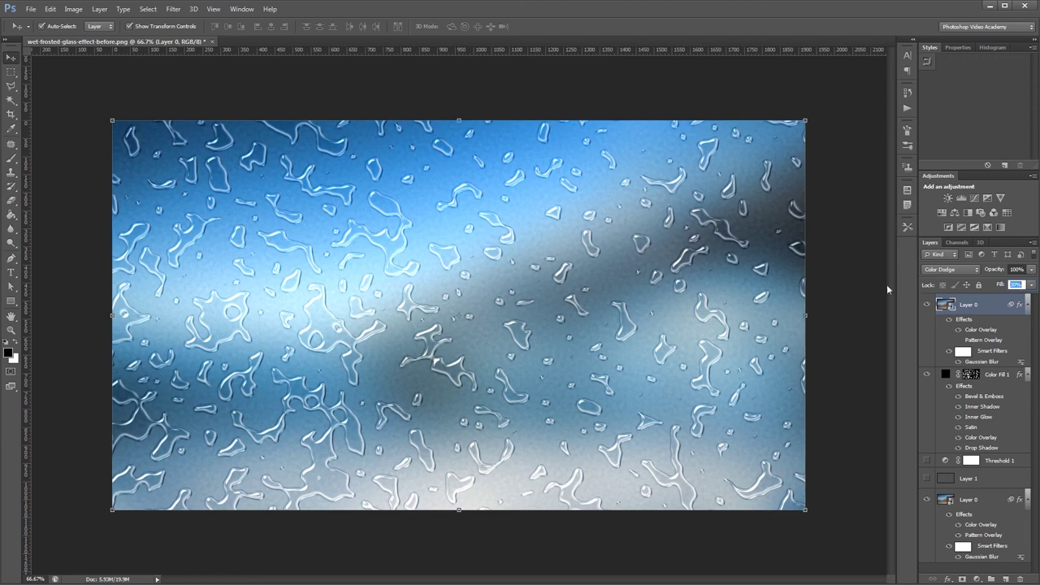
left_click(866, 348)
key("ctrl+plus")
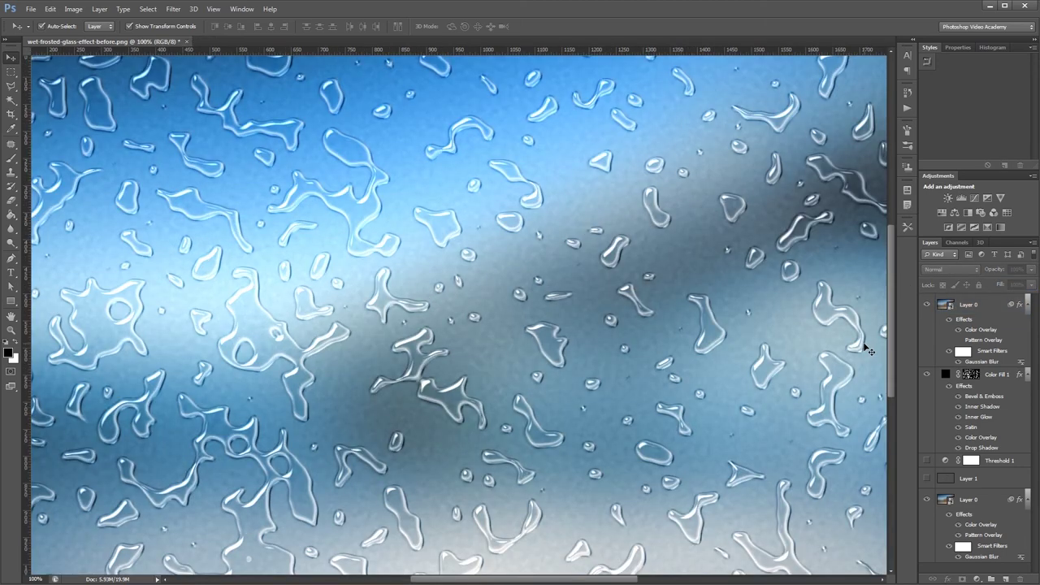